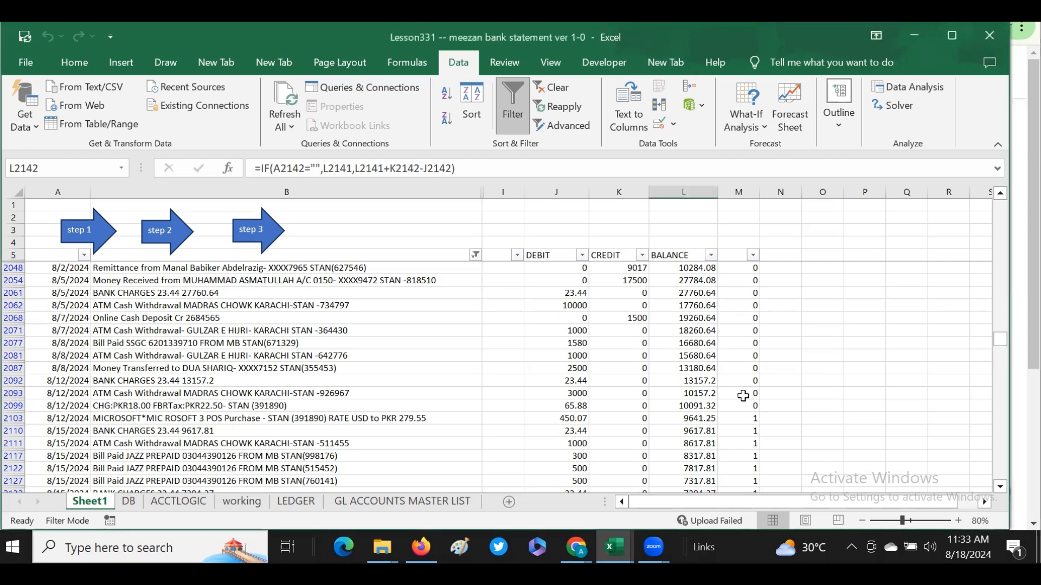
# - Examine the BALANCE formulas and column M check flags for the August transactions down to the closing balance row on Sheet1
pyautogui.moveTo(740, 393); pyautogui.dragTo(748, 468)
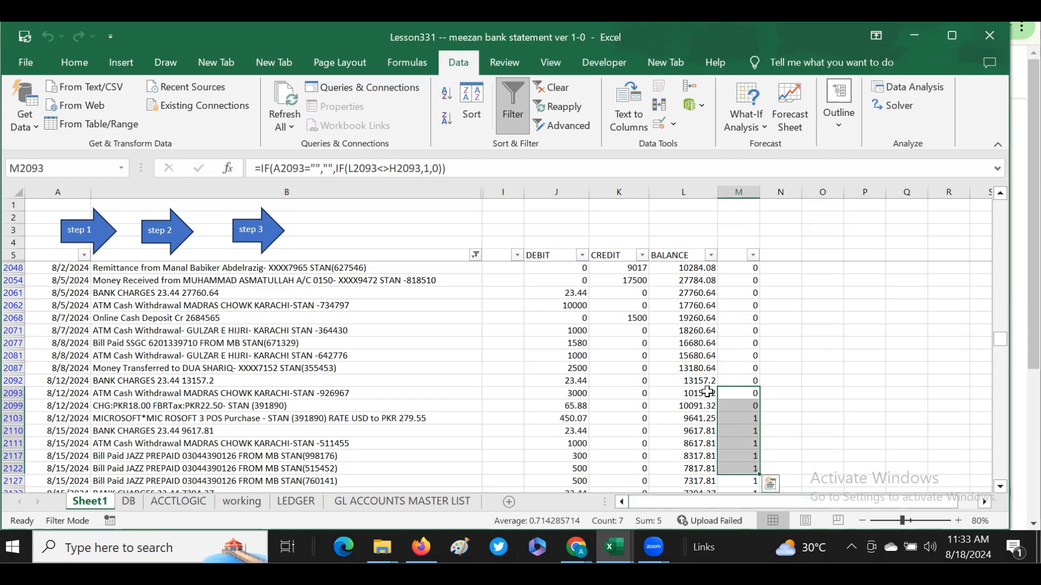
pyautogui.click(689, 419)
pyautogui.hotkey('ctrl', 'Down')
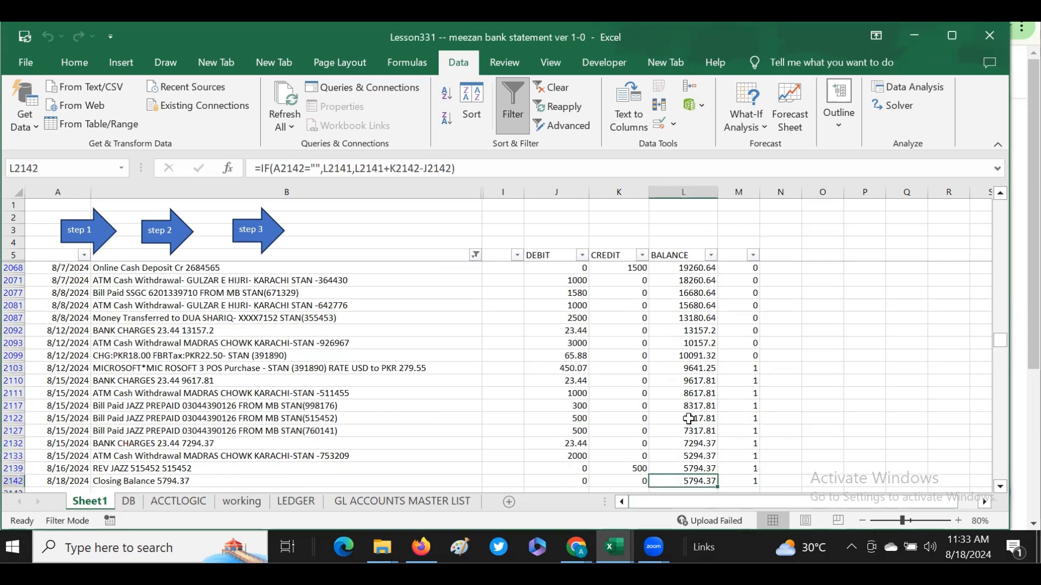
pyautogui.click(125, 483)
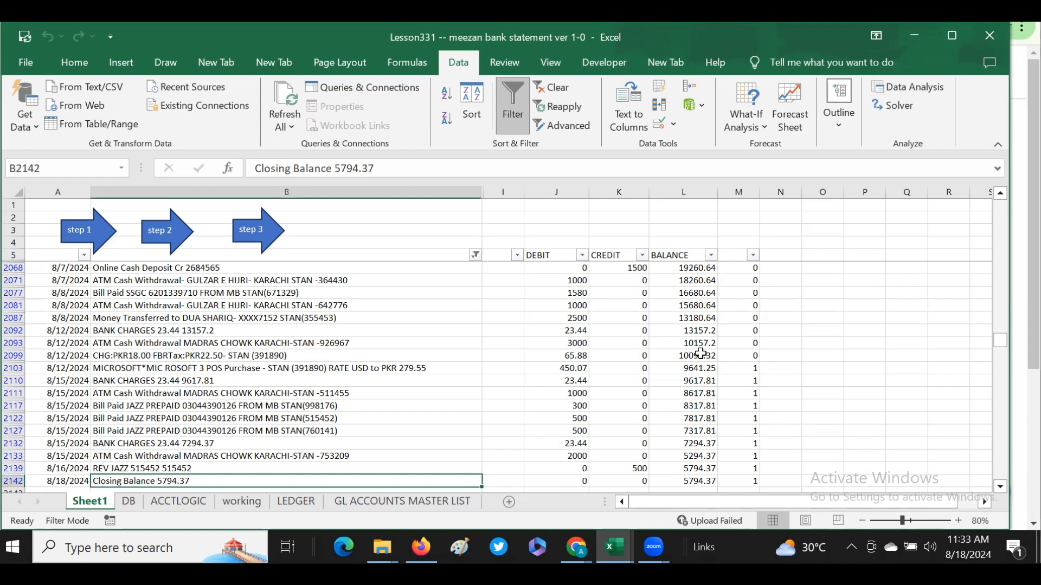
pyautogui.click(684, 257)
pyautogui.click(693, 343)
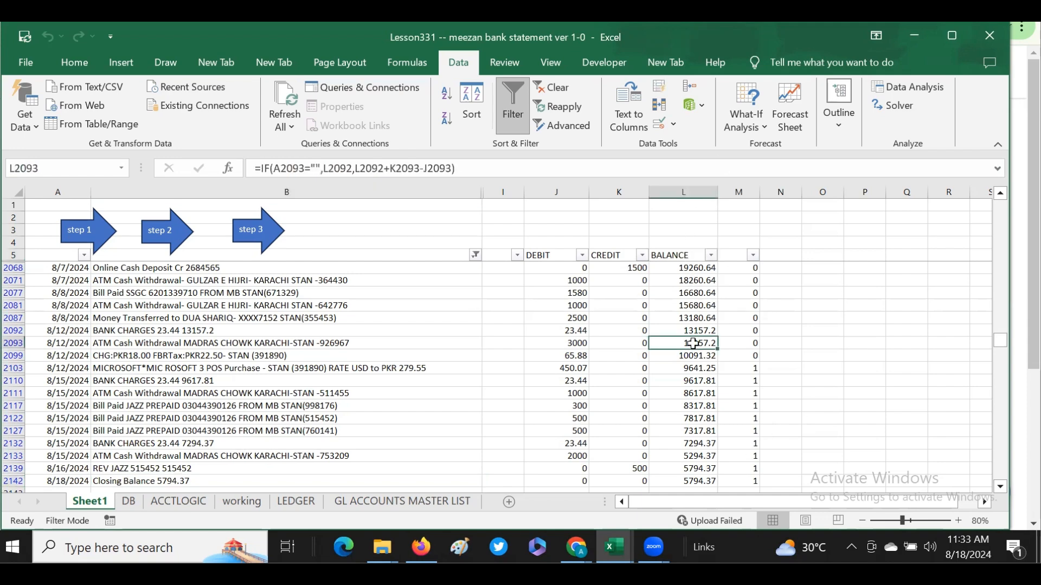
pyautogui.hotkey('ctrl', 'Down')
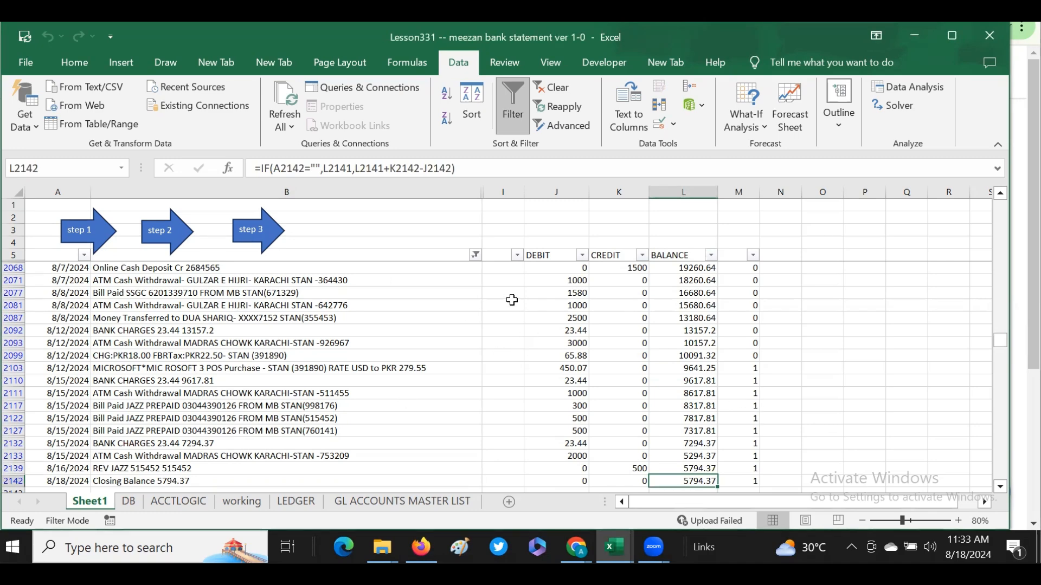
pyautogui.click(699, 307)
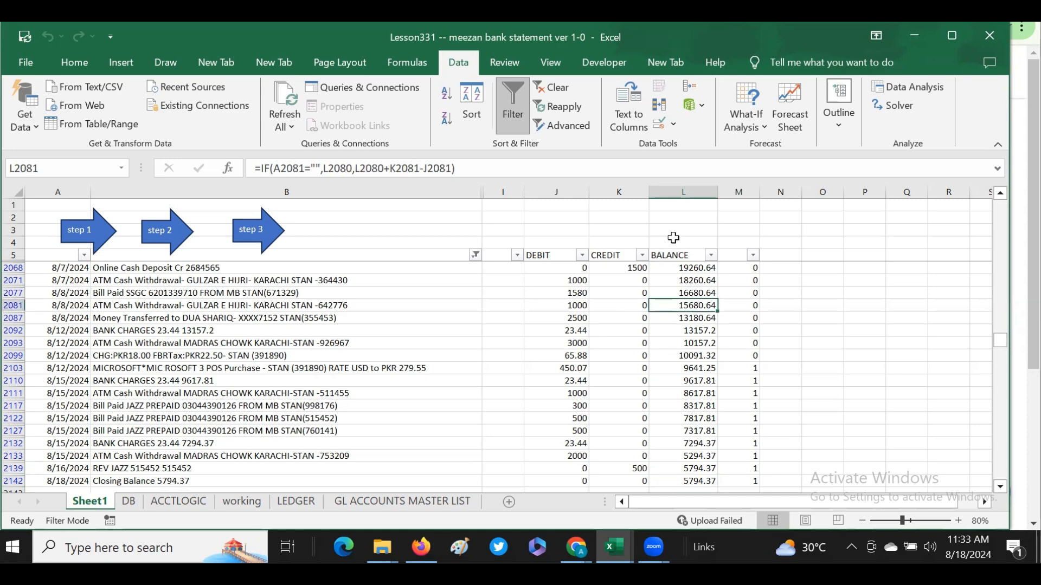
pyautogui.click(663, 255)
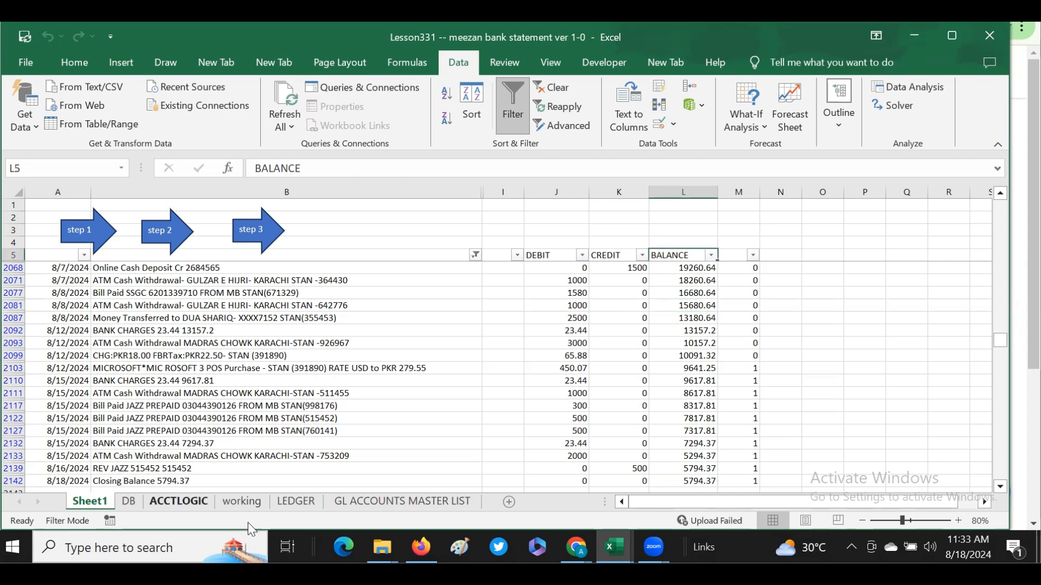
# - On the LEDGER sheet, select ATM Cash Withdrawal as the account in C2 and generate its ledger
pyautogui.click(178, 501)
pyautogui.click(402, 501)
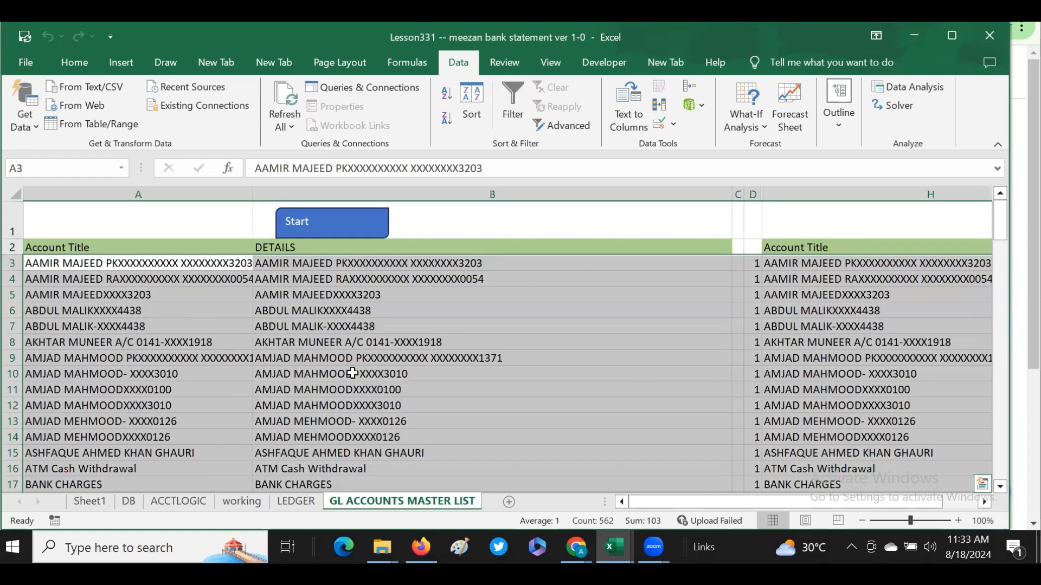
pyautogui.hotkey('ctrl', 'pageup')
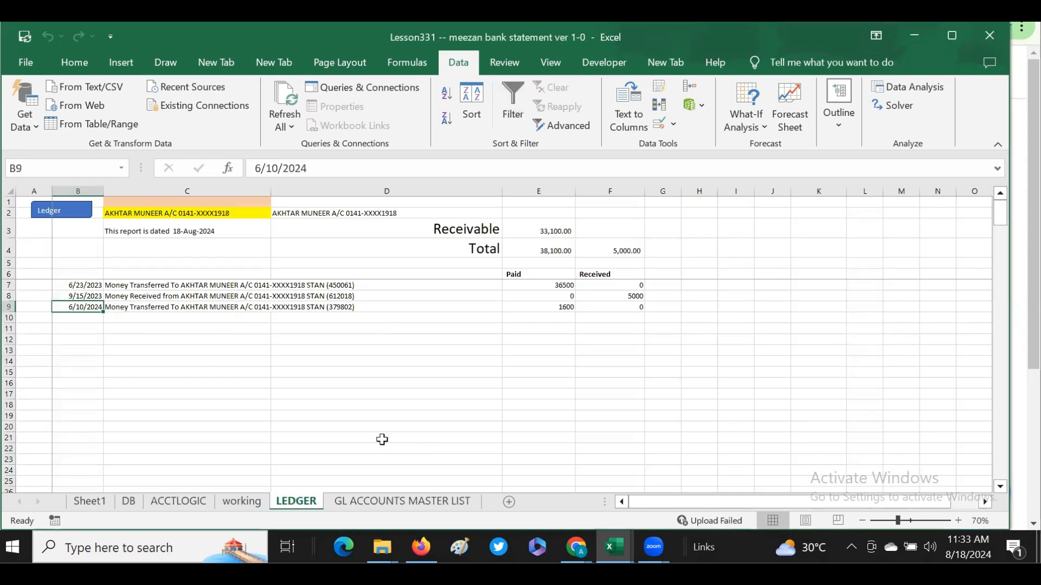
pyautogui.click(139, 213)
pyautogui.click(275, 214)
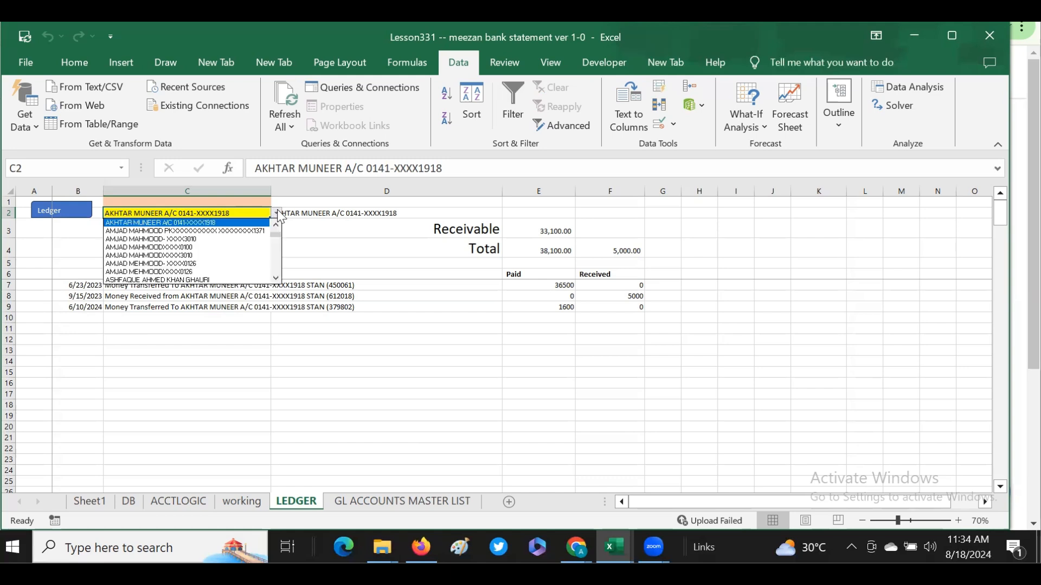
pyautogui.click(277, 269)
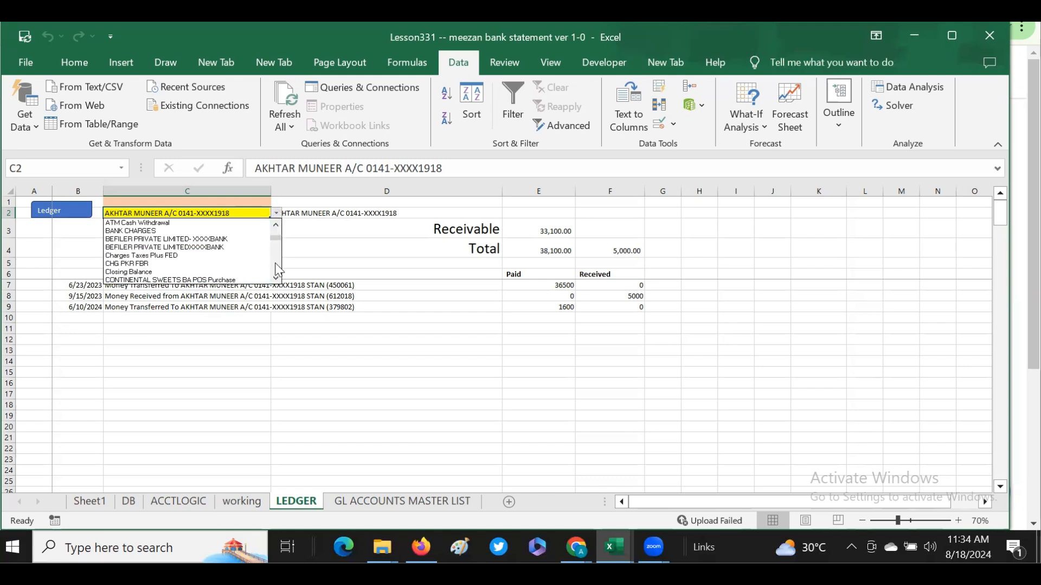
pyautogui.click(142, 223)
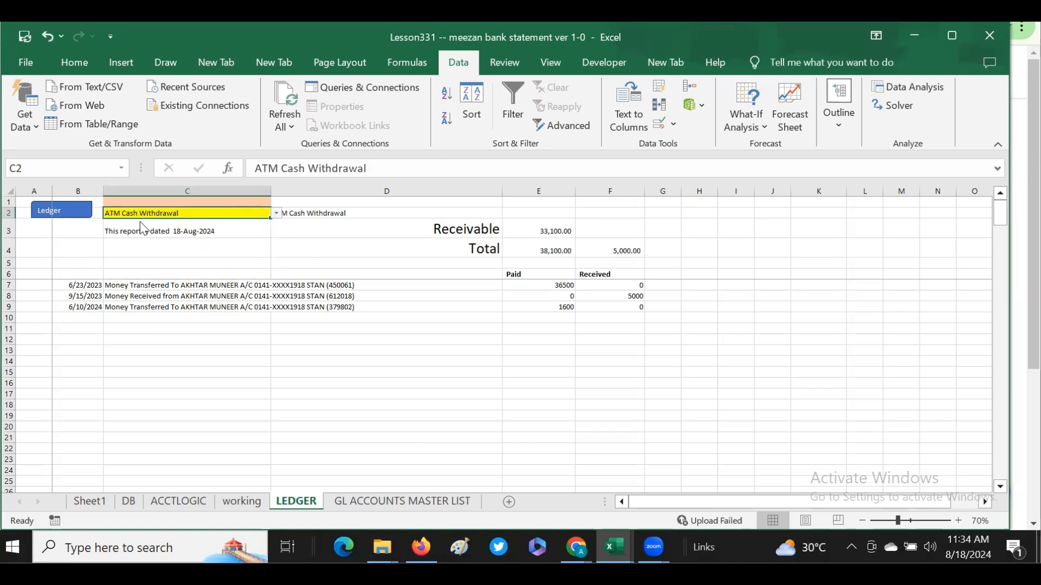
pyautogui.click(55, 214)
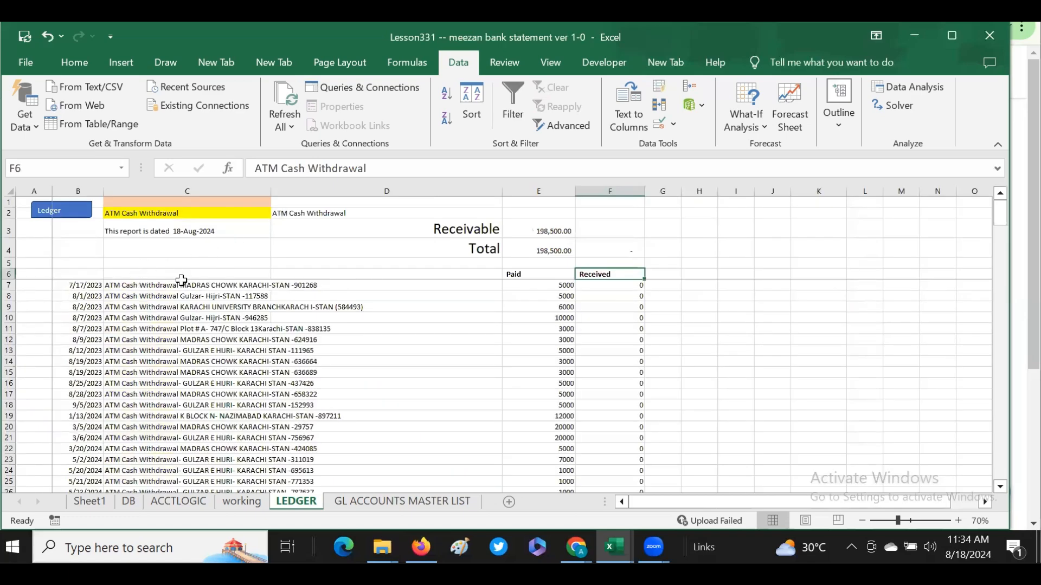
# - Copy MADRAS CHOWK from an ATM withdrawal description into search cell C1 and generate the ledger for that keyword
pyautogui.click(216, 362)
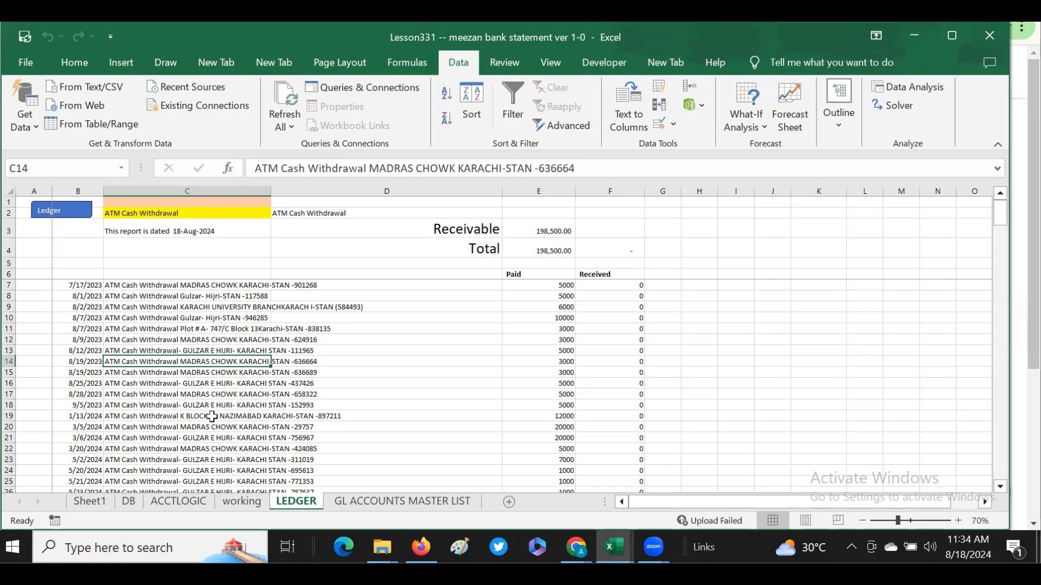
pyautogui.click(196, 395)
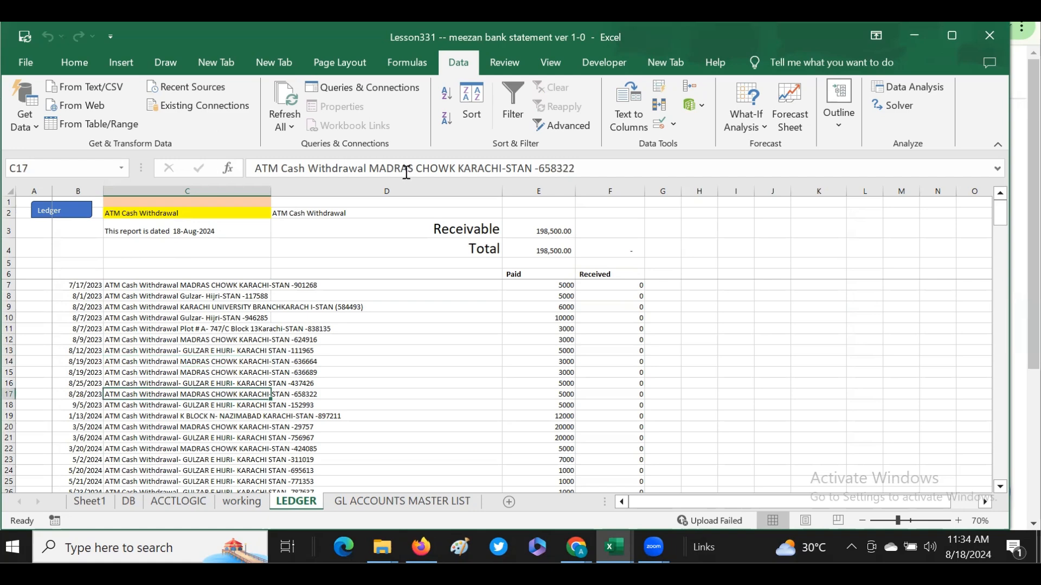
pyautogui.moveTo(369, 170); pyautogui.dragTo(458, 170)
pyautogui.hotkey('ctrl', 'c')
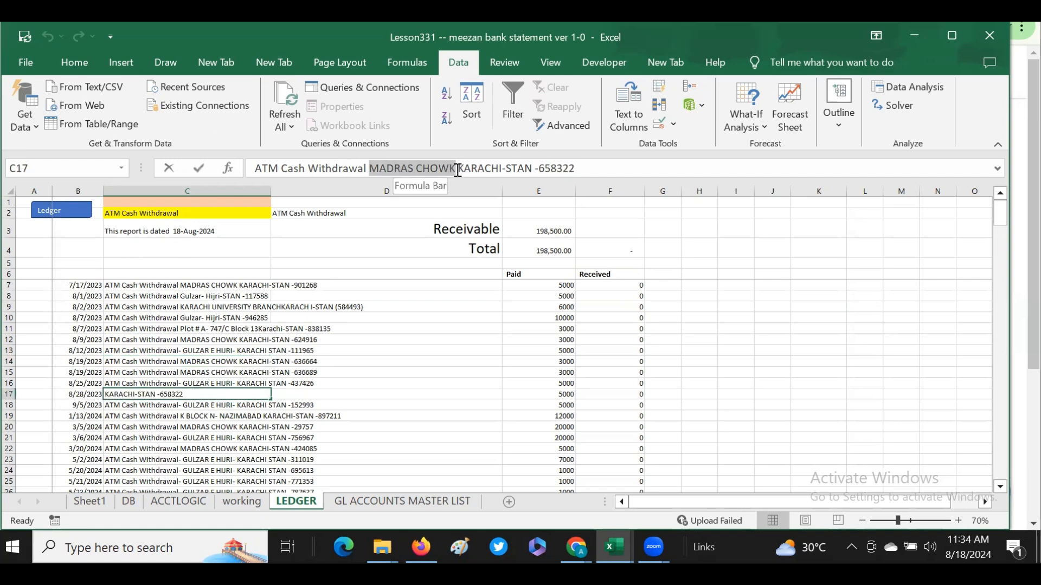
pyautogui.press('Escape')
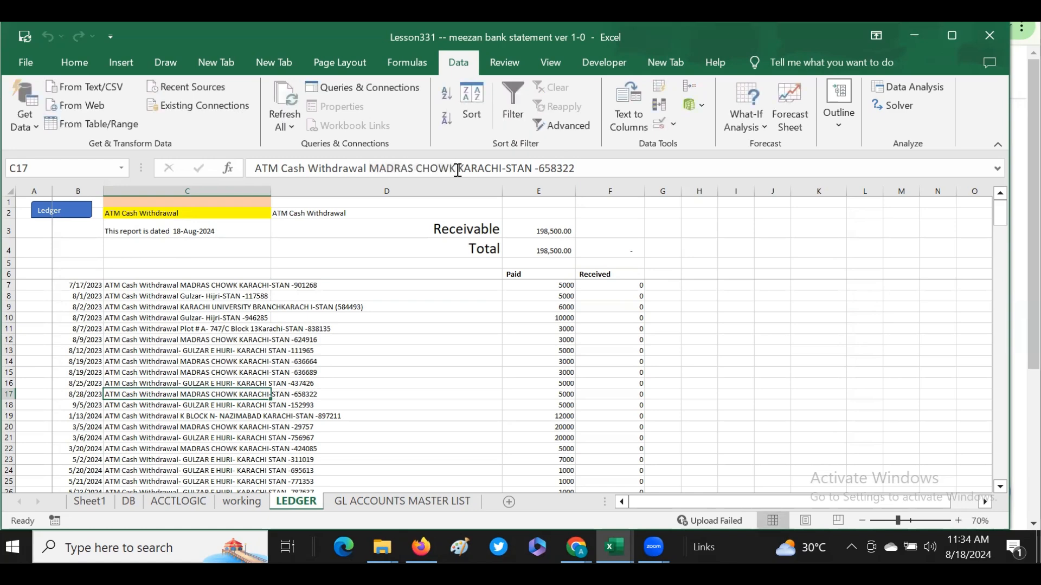
pyautogui.click(120, 202)
pyautogui.click(260, 169)
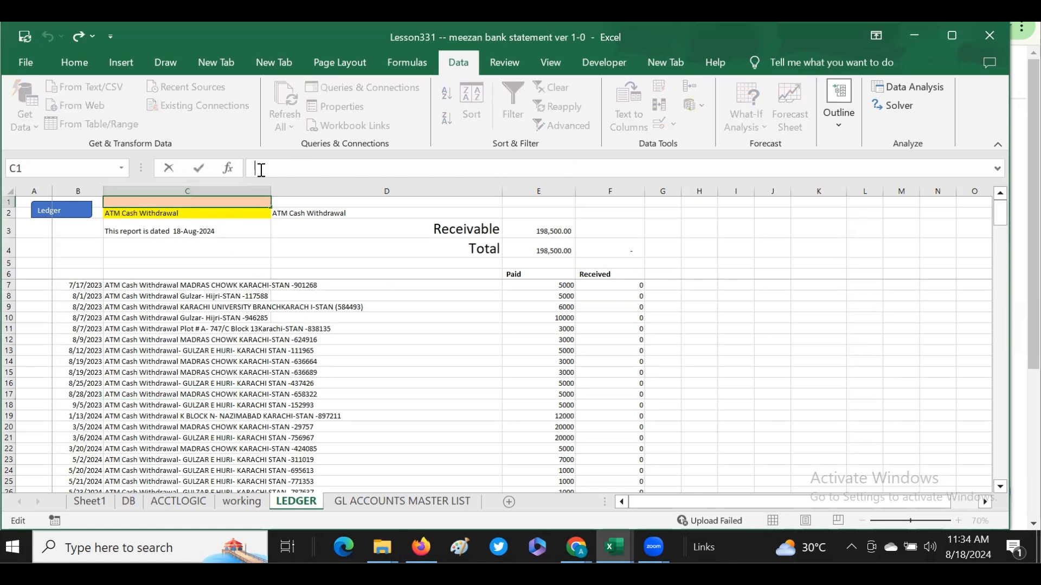
pyautogui.hotkey('ctrl', 'v')
pyautogui.press('Return')
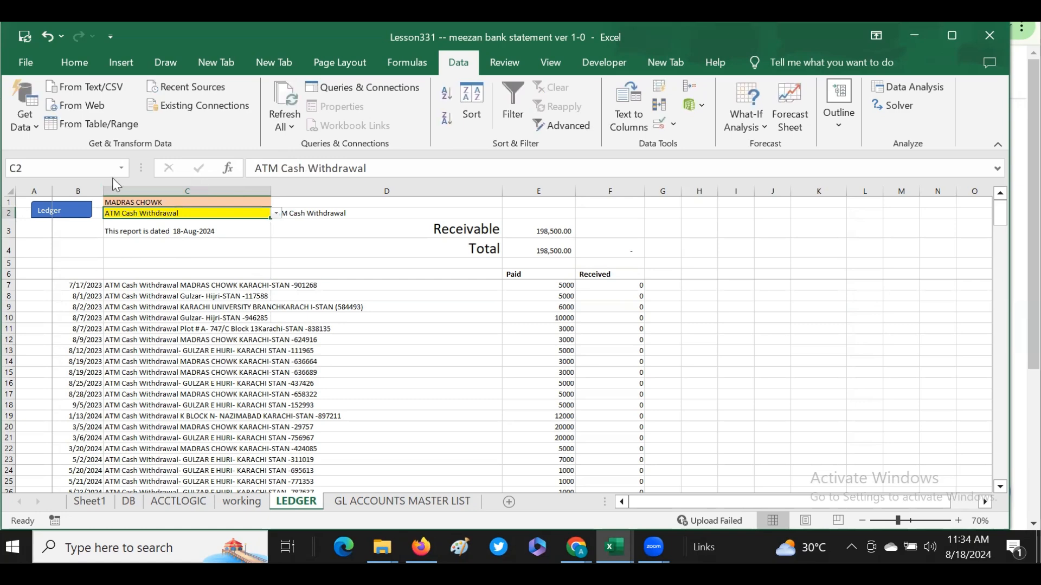
pyautogui.click(58, 217)
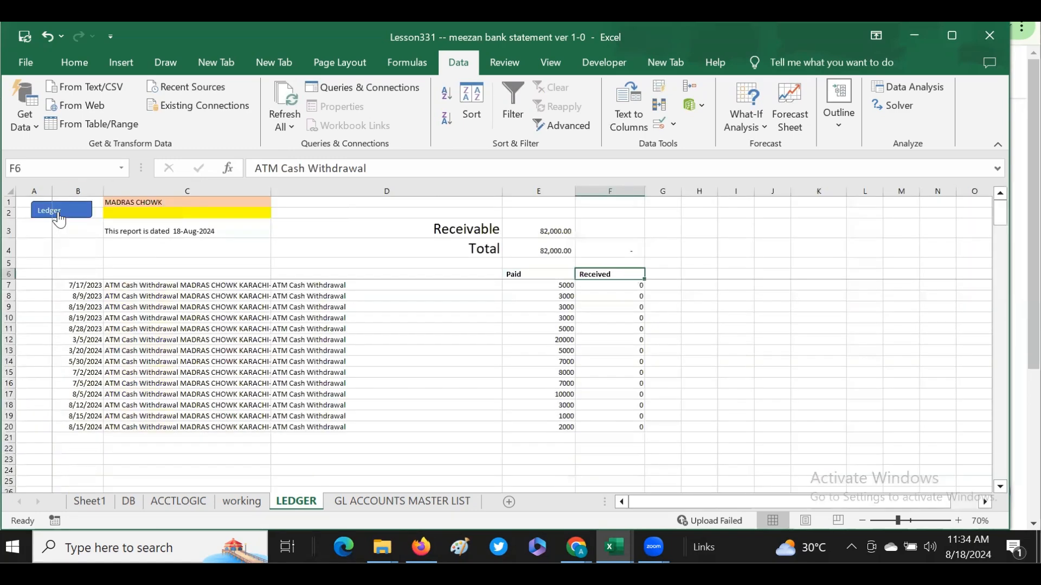
pyautogui.click(155, 285)
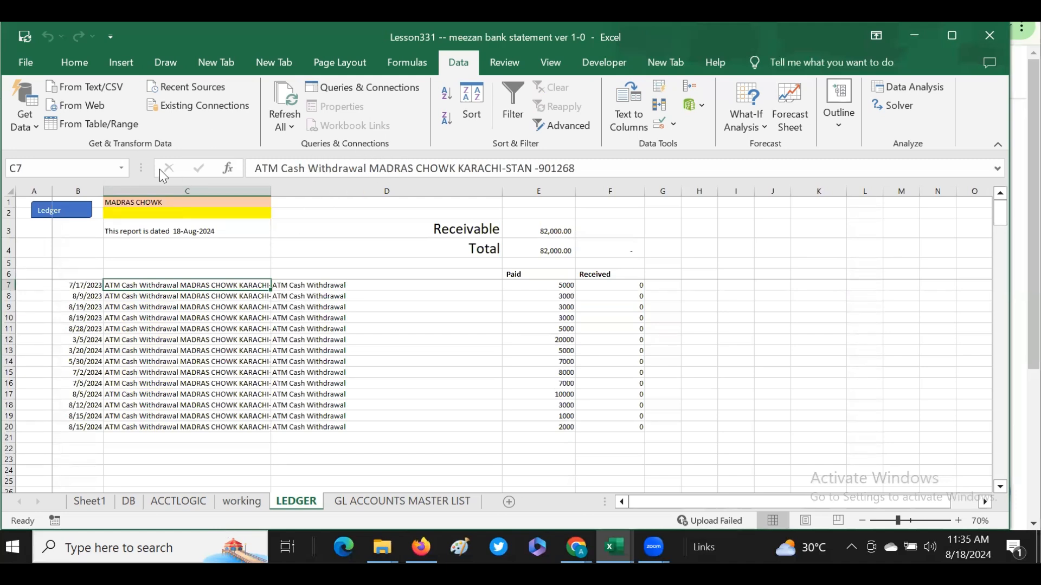
# - Replace the C1 search keyword with a person's name, regenerate the ledger and check the transaction area
pyautogui.click(144, 202)
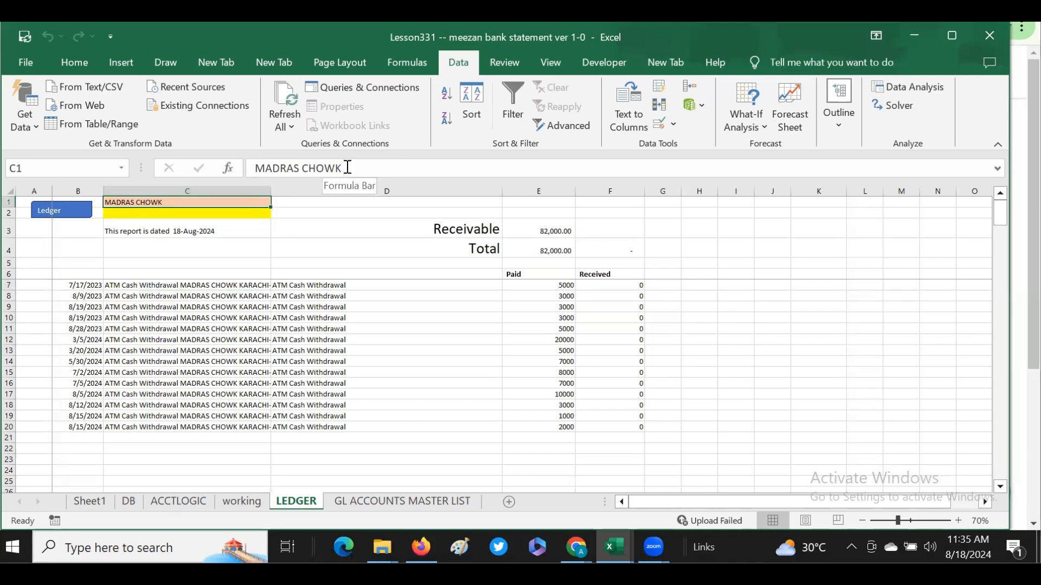
pyautogui.moveTo(346, 170); pyautogui.dragTo(188, 164)
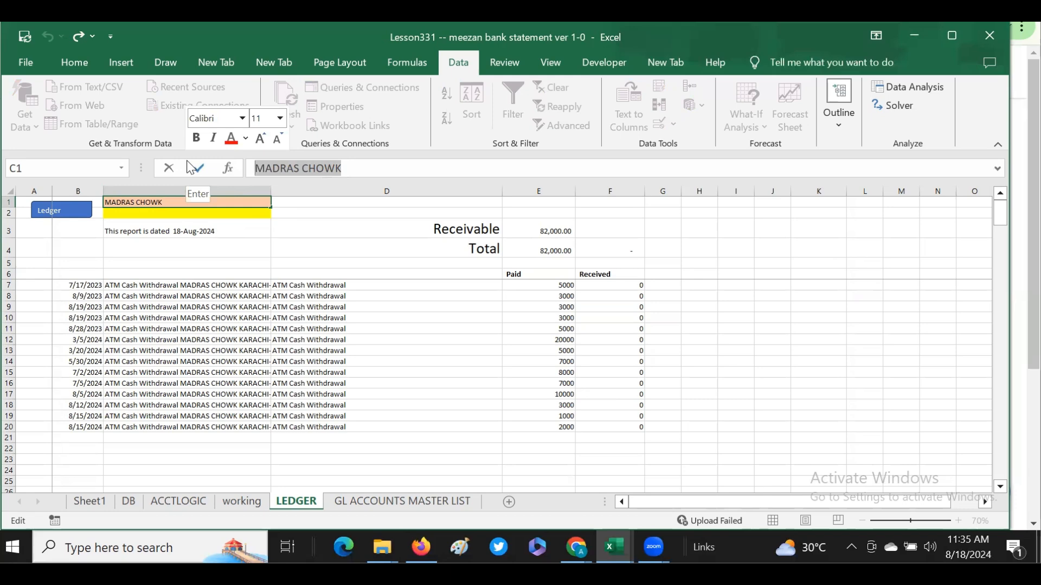
pyautogui.write('MU')
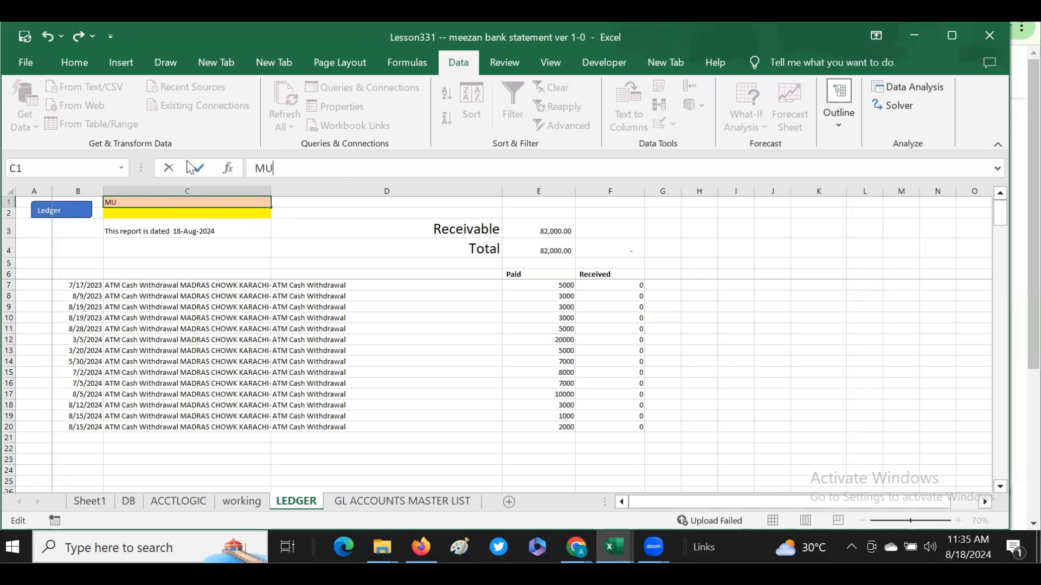
pyautogui.write('NIR')
pyautogui.press('Return')
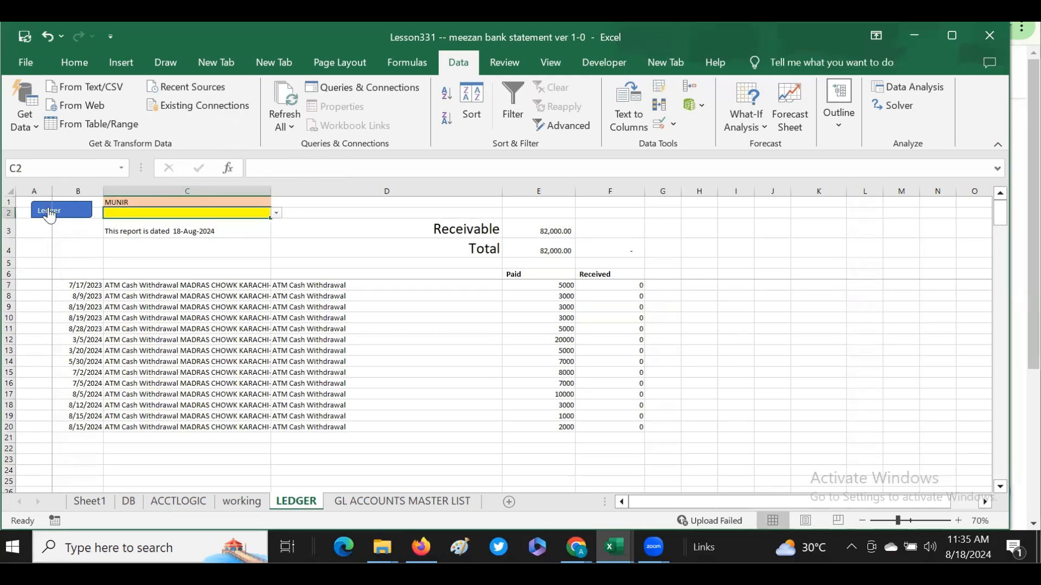
pyautogui.click(50, 213)
pyautogui.click(198, 262)
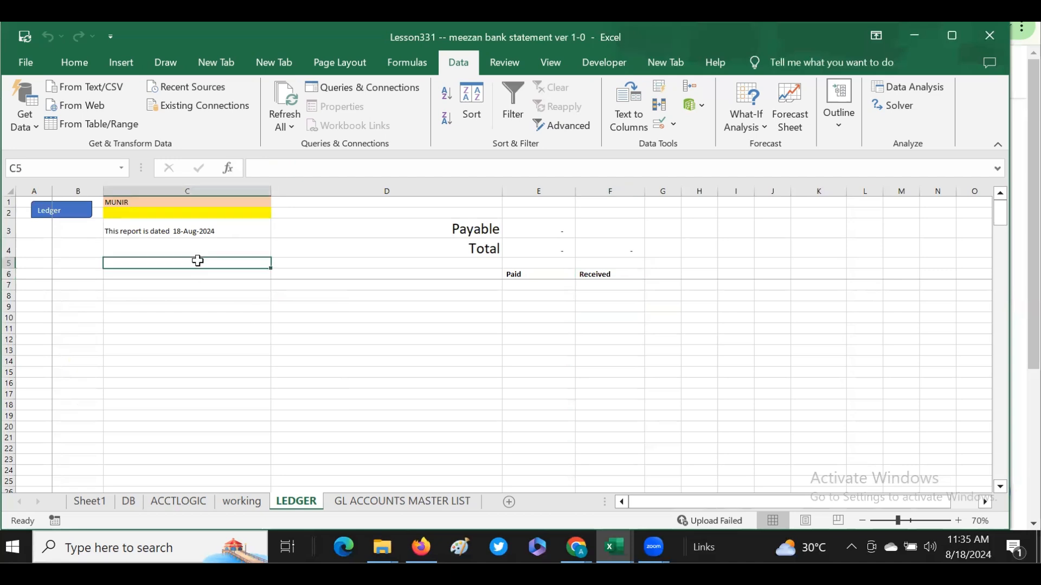
pyautogui.press('Down')
pyautogui.press('Down')
pyautogui.press('Down')
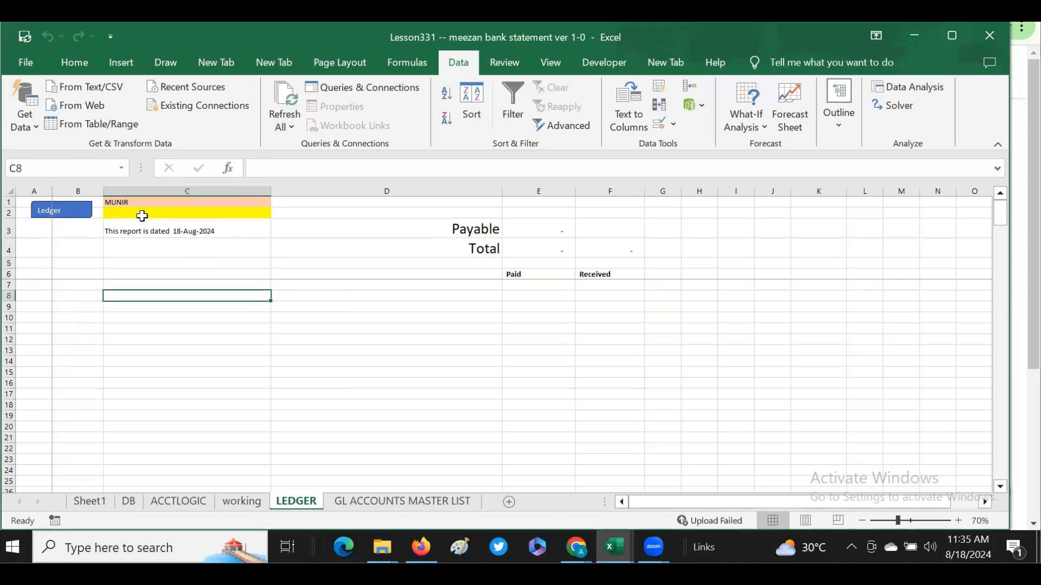
pyautogui.click(140, 214)
pyautogui.click(134, 204)
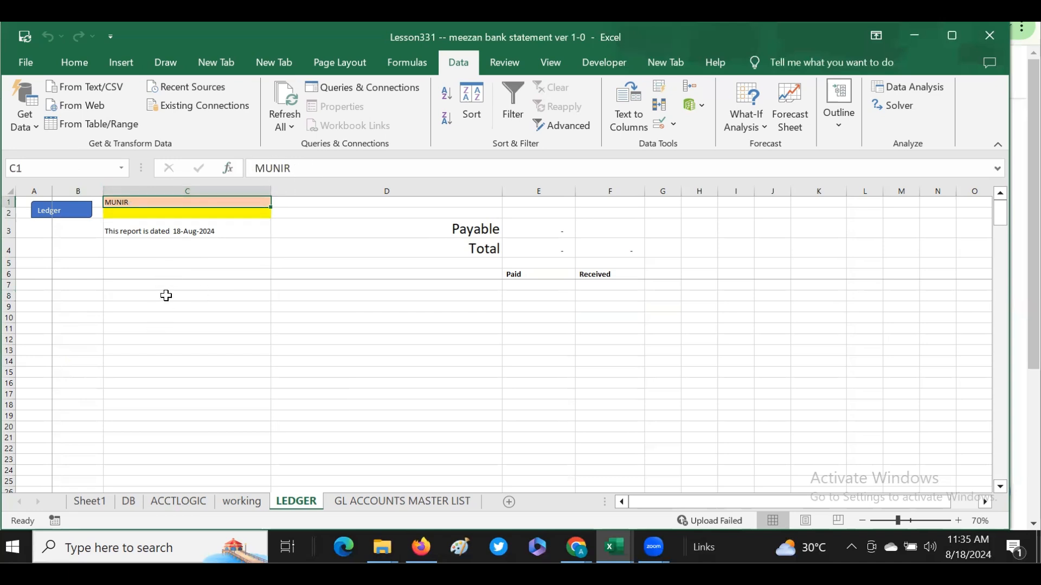
pyautogui.click(140, 286)
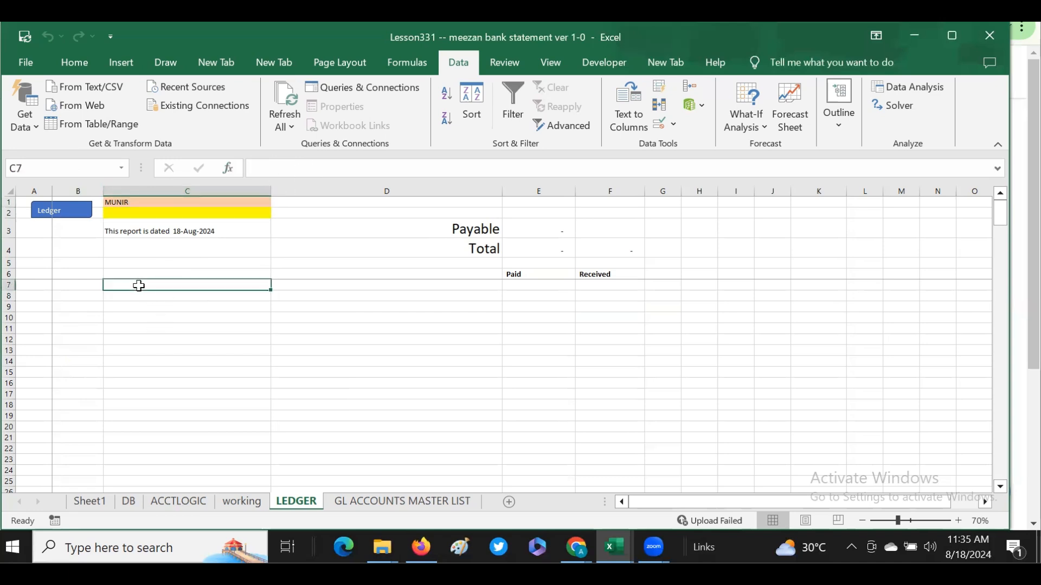
# - Set the C1 search keyword to a different person's name, regenerate the ledger and inspect the transaction description in C7
pyautogui.click(122, 204)
pyautogui.doubleClick(302, 167)
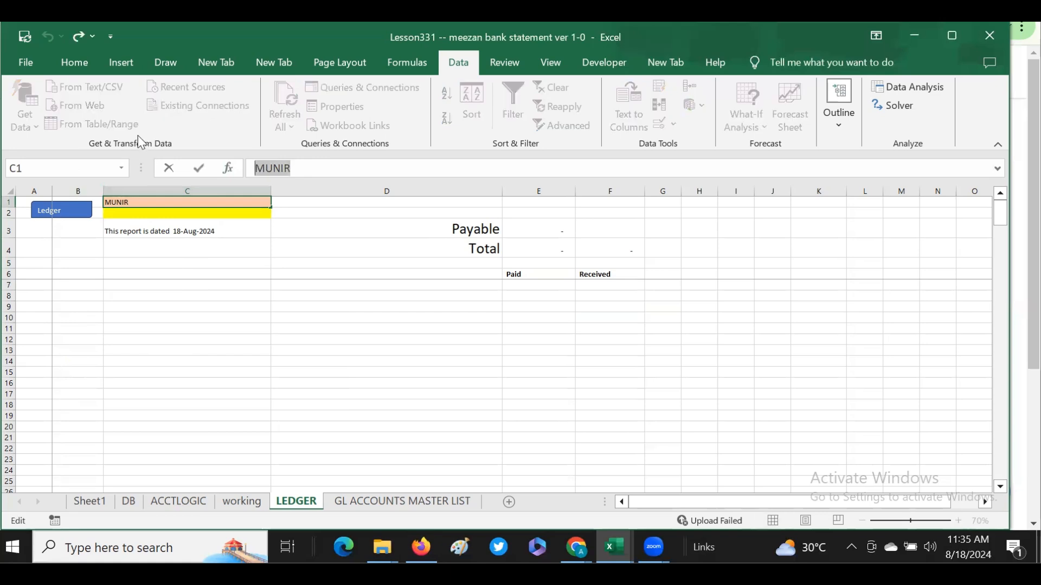
pyautogui.write('ABRAR')
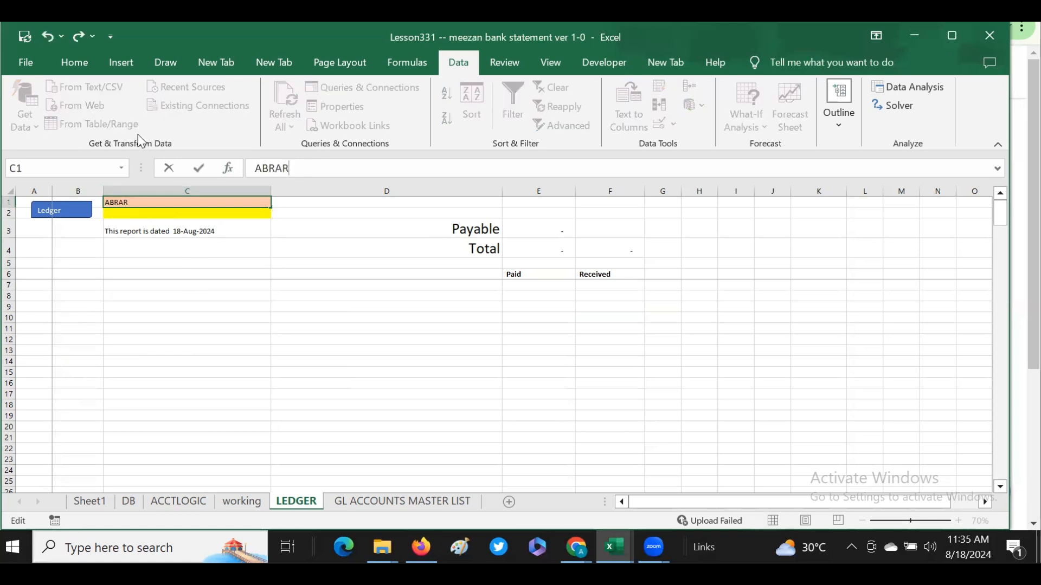
pyautogui.press('Return')
pyautogui.click(70, 210)
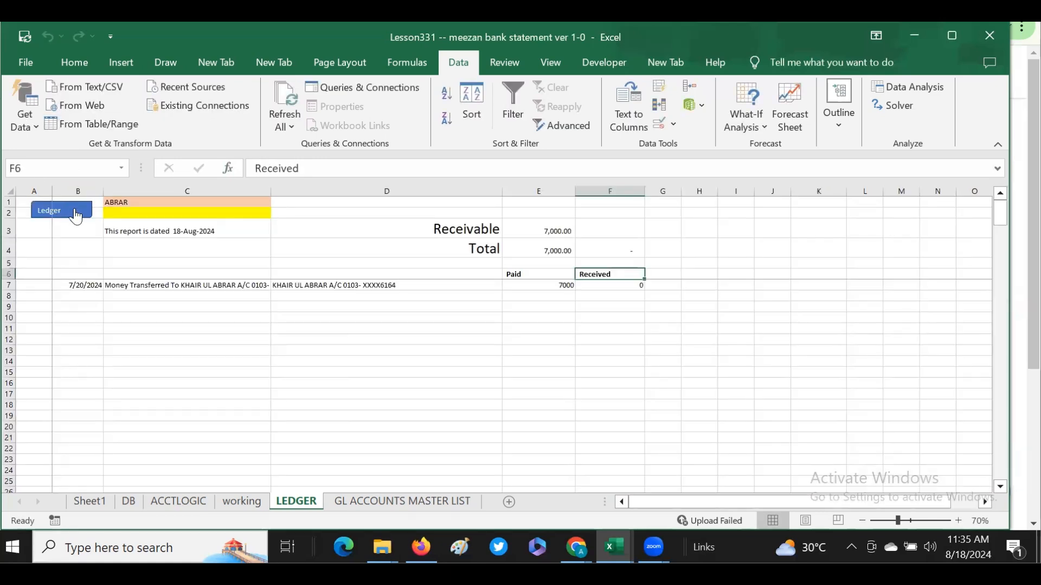
pyautogui.click(147, 265)
pyautogui.press('Down')
pyautogui.press('Down')
pyautogui.press('Down')
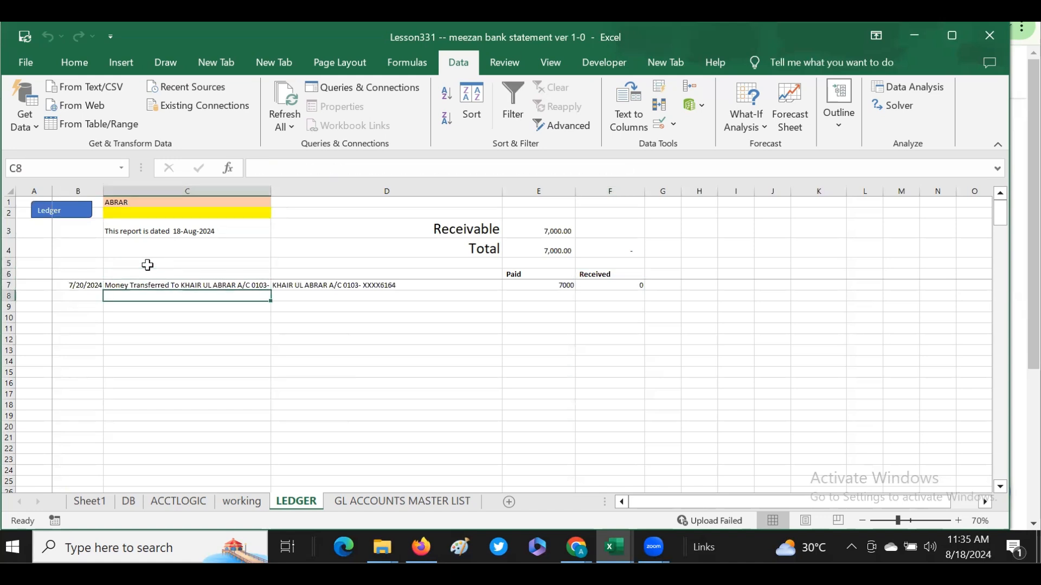
pyautogui.click(221, 285)
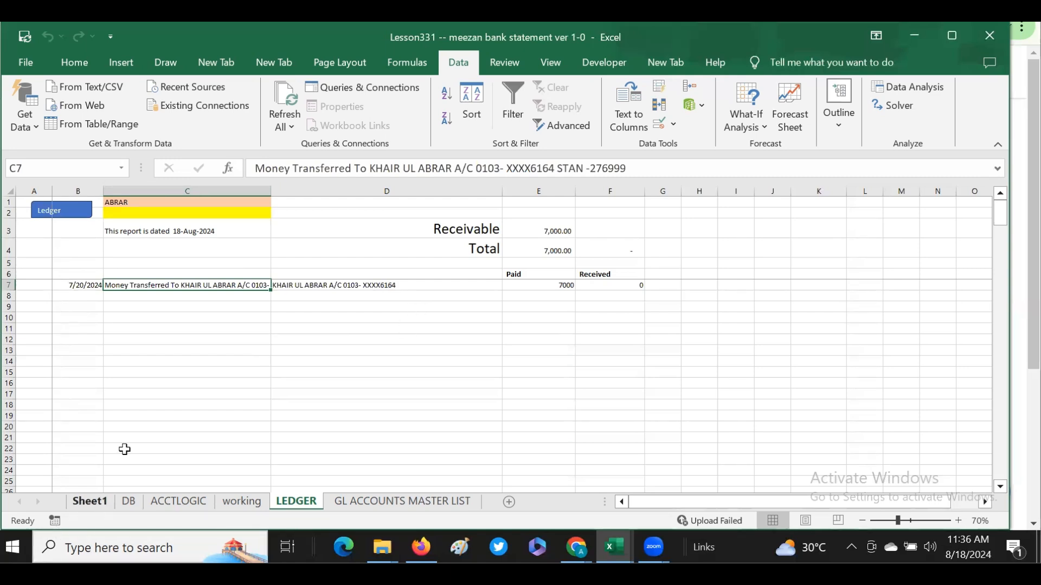
pyautogui.click(137, 262)
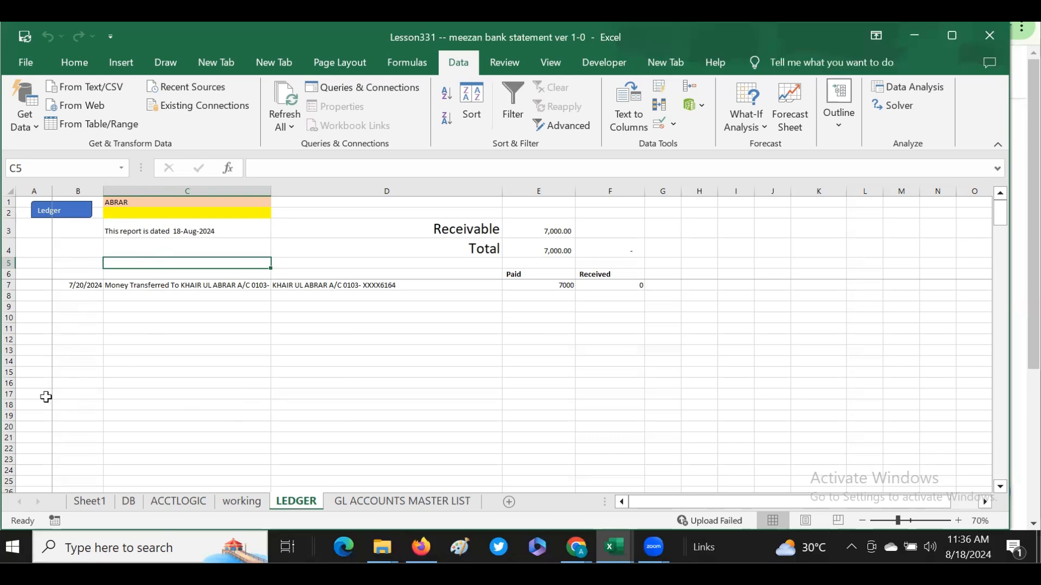
# - Open the ACCTLOGIC sheet at its first rows and examine the account in A2 and its INSTR_1 keyword in B2
pyautogui.click(189, 504)
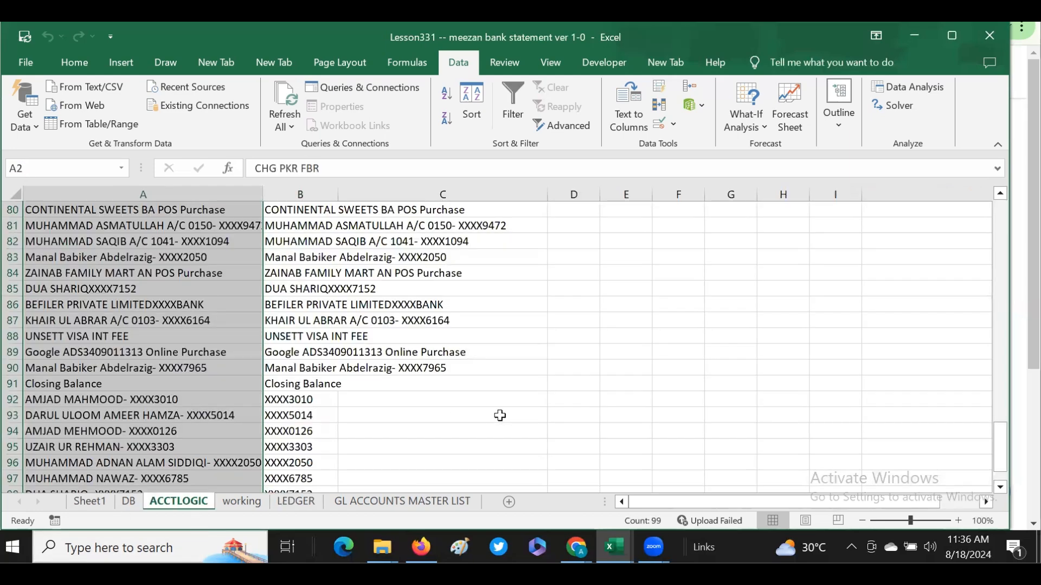
pyautogui.hscroll(-1, 500, 416)
pyautogui.moveTo(1004, 431); pyautogui.dragTo(1001, 202)
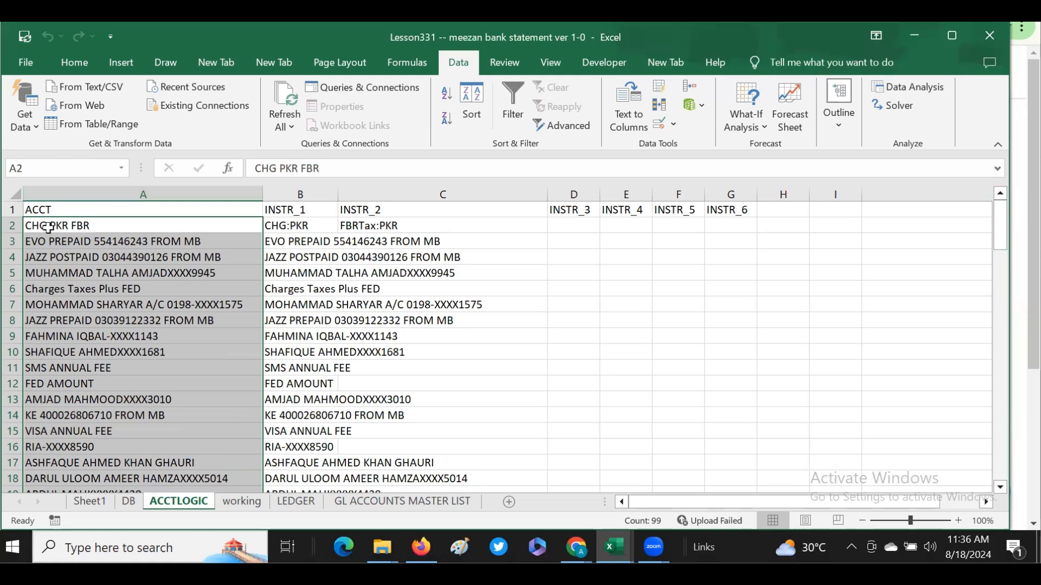
pyautogui.click(48, 228)
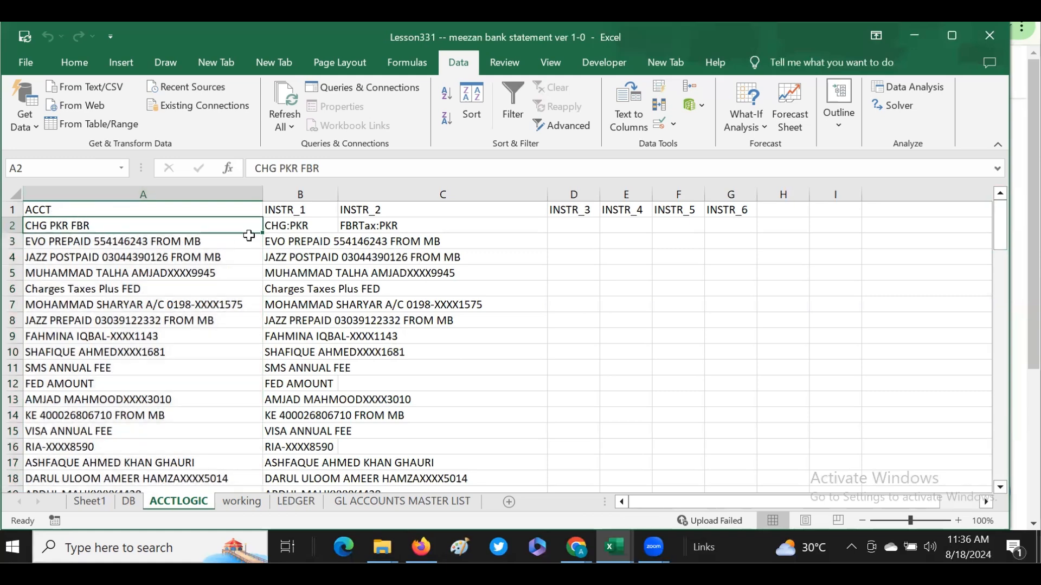
pyautogui.click(287, 225)
pyautogui.click(293, 208)
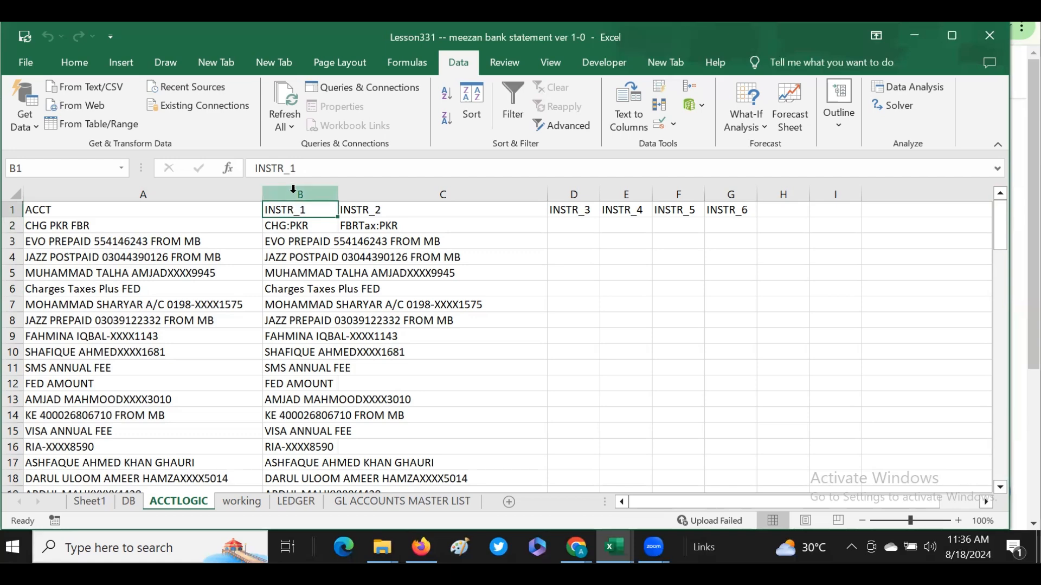
pyautogui.click(293, 225)
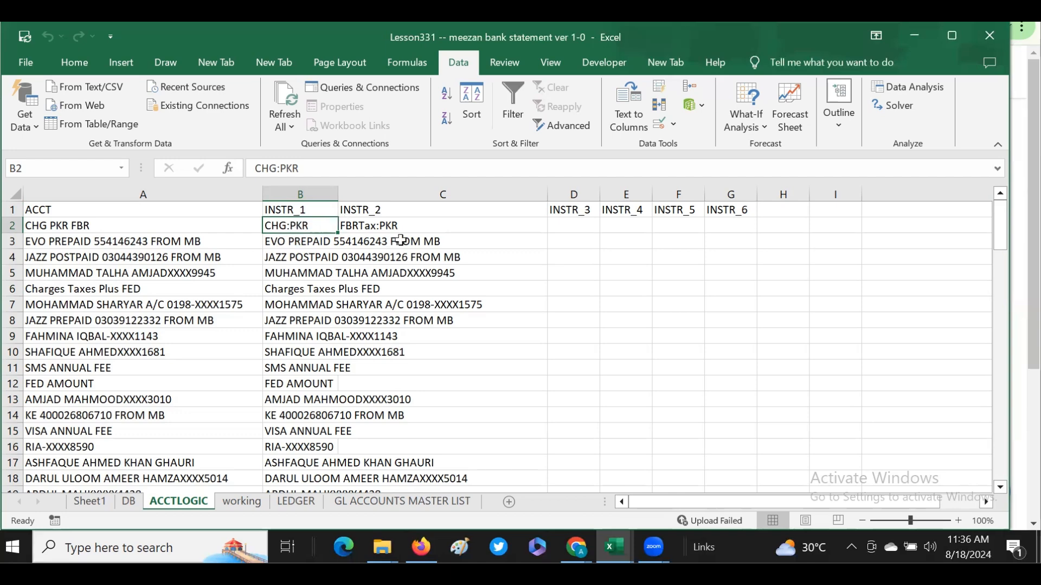
# - Compare the CHG PKR FBR account in A2 with its keywords in B2:C2 and the INSTR_3 cell D2
pyautogui.click(54, 228)
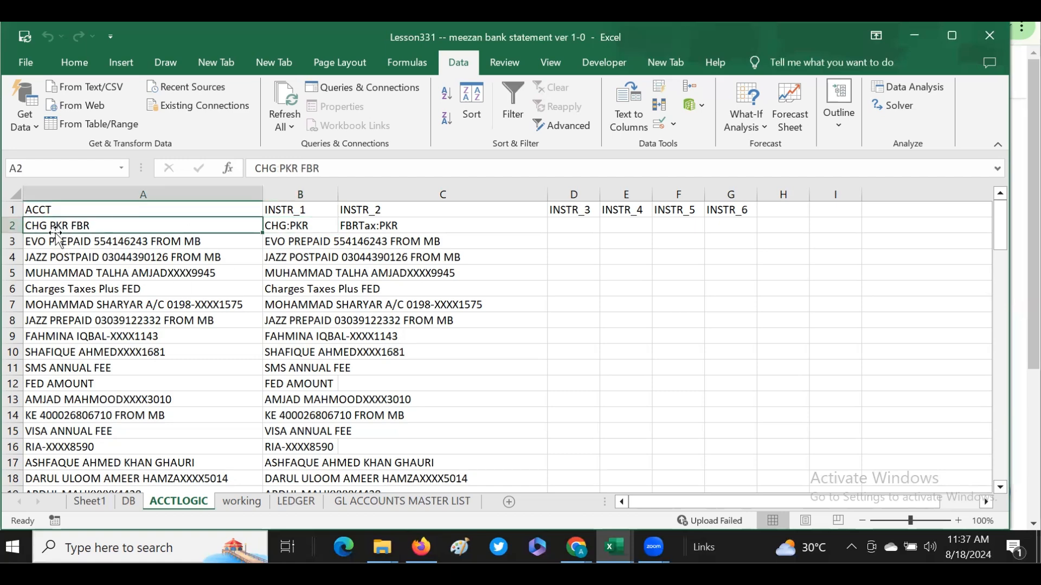
pyautogui.click(303, 240)
pyautogui.click(333, 226)
pyautogui.click(367, 222)
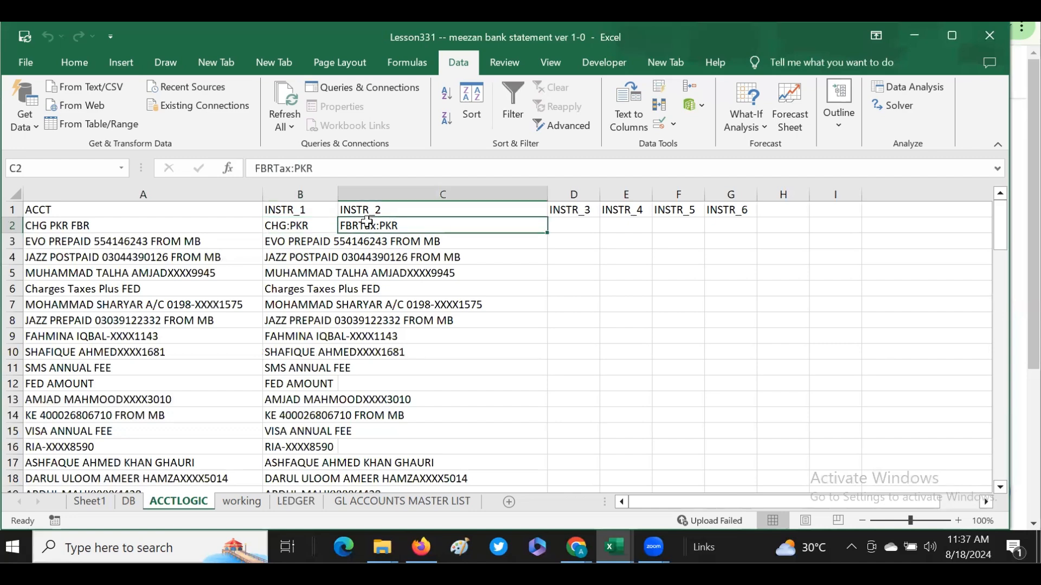
pyautogui.click(583, 221)
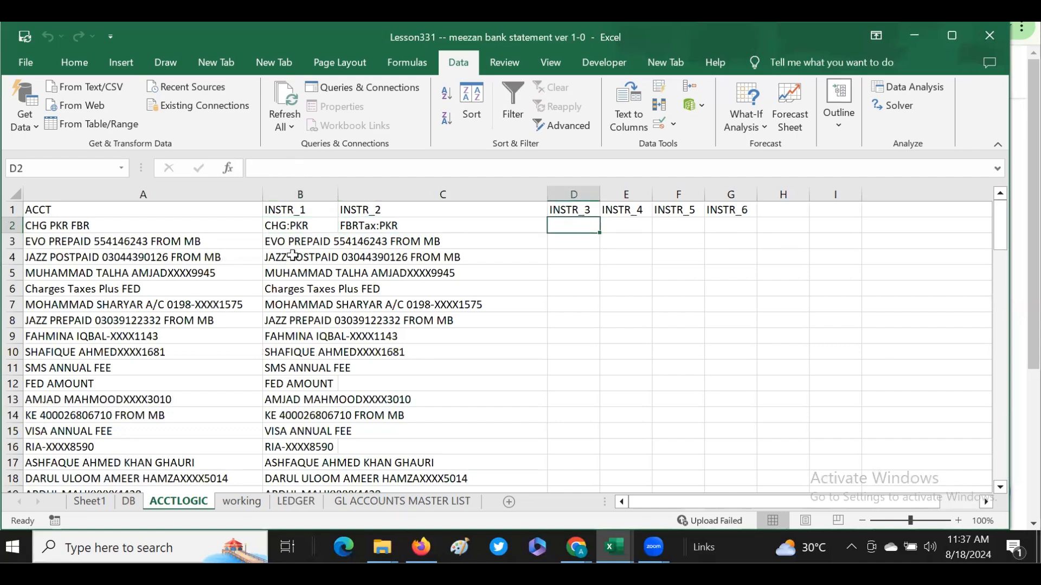
pyautogui.click(376, 225)
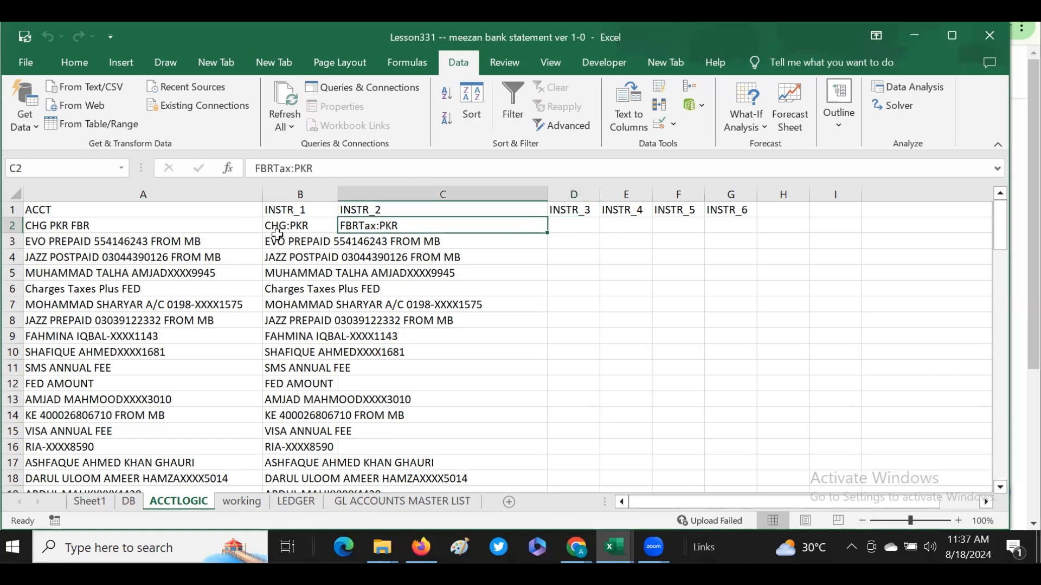
pyautogui.moveTo(287, 227); pyautogui.dragTo(405, 231)
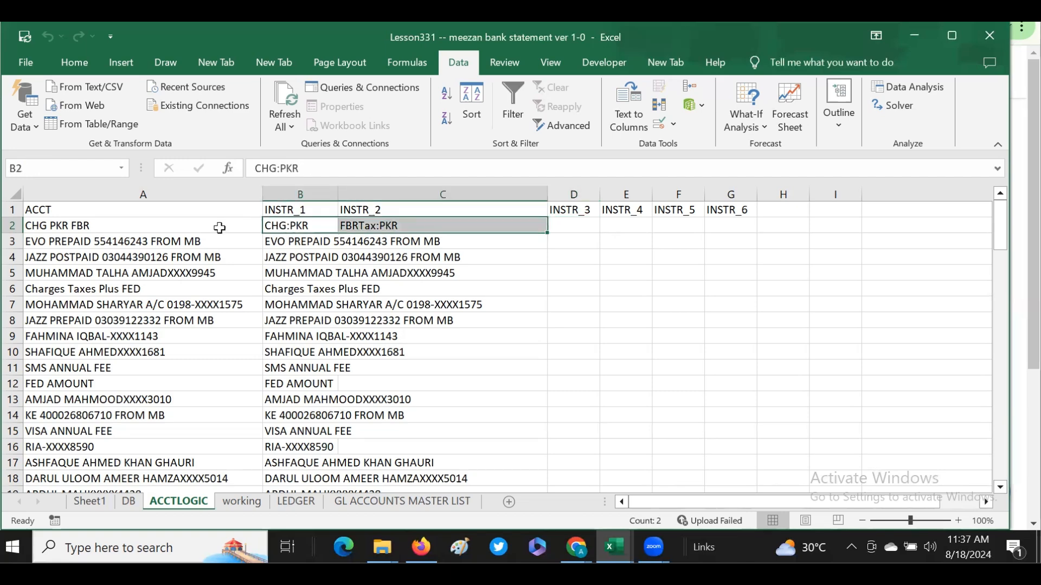
pyautogui.click(49, 225)
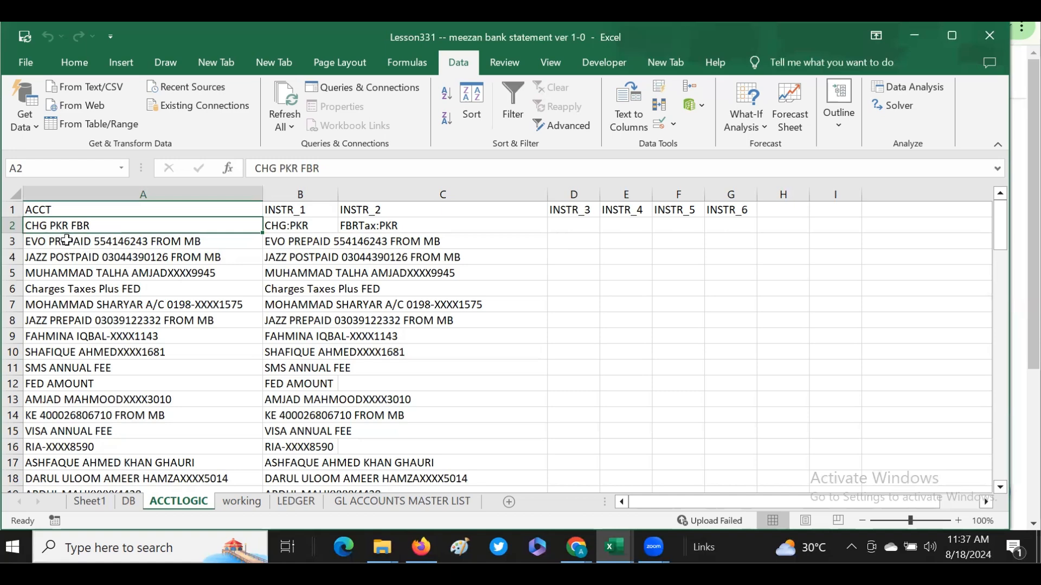
# - Compare the account column H on the DB sheet with the CHG PKR FBR keyword row on ACCTLOGIC
pyautogui.click(128, 501)
pyautogui.click(871, 340)
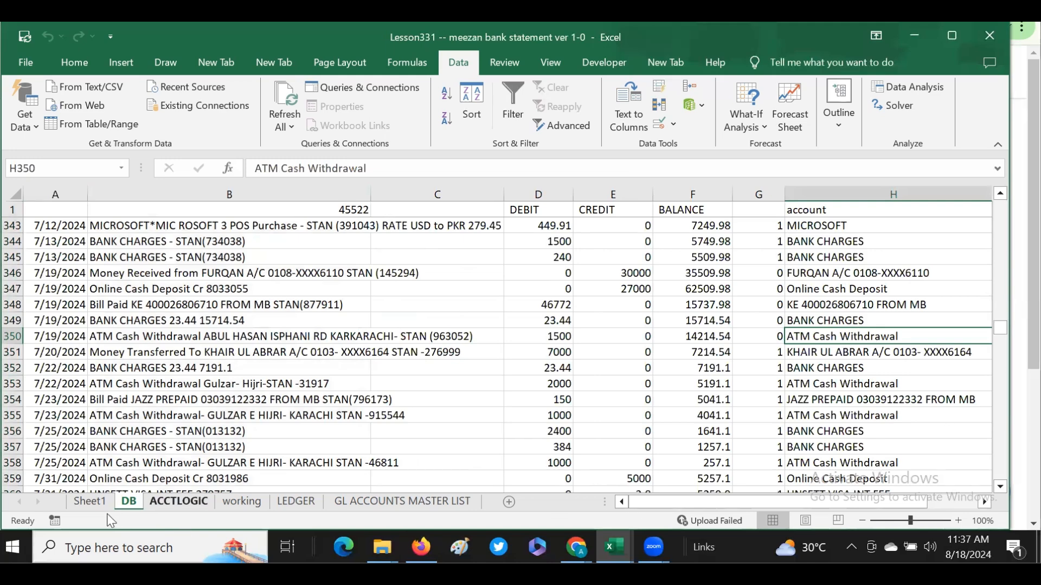
pyautogui.click(178, 502)
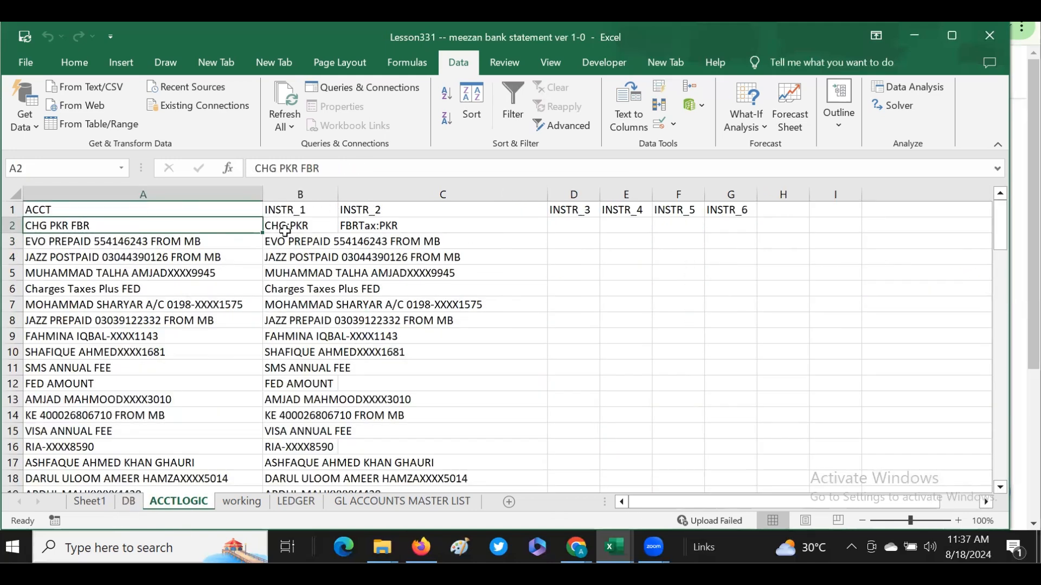
pyautogui.moveTo(287, 223); pyautogui.dragTo(425, 228)
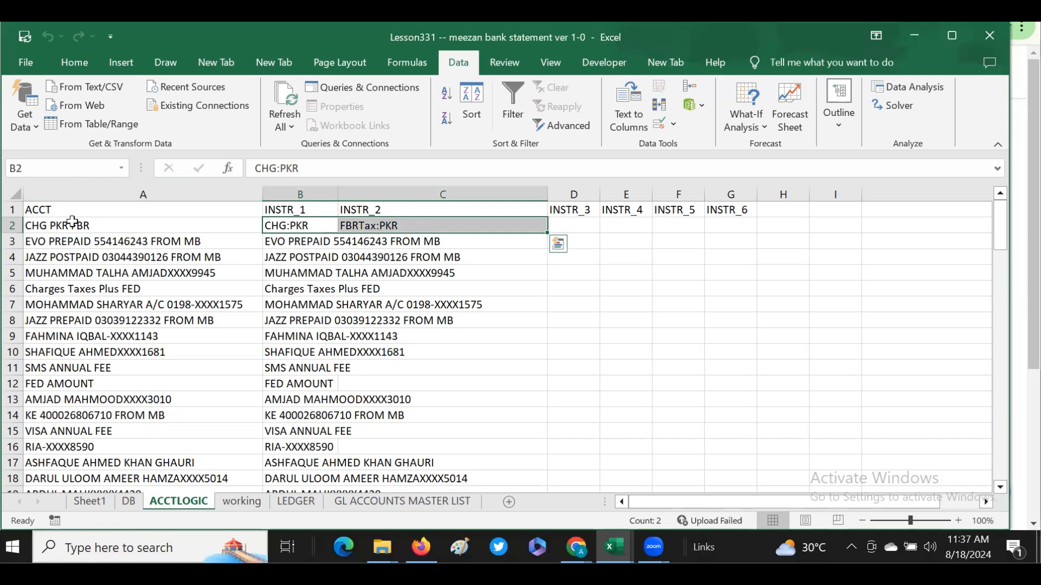
pyautogui.click(77, 220)
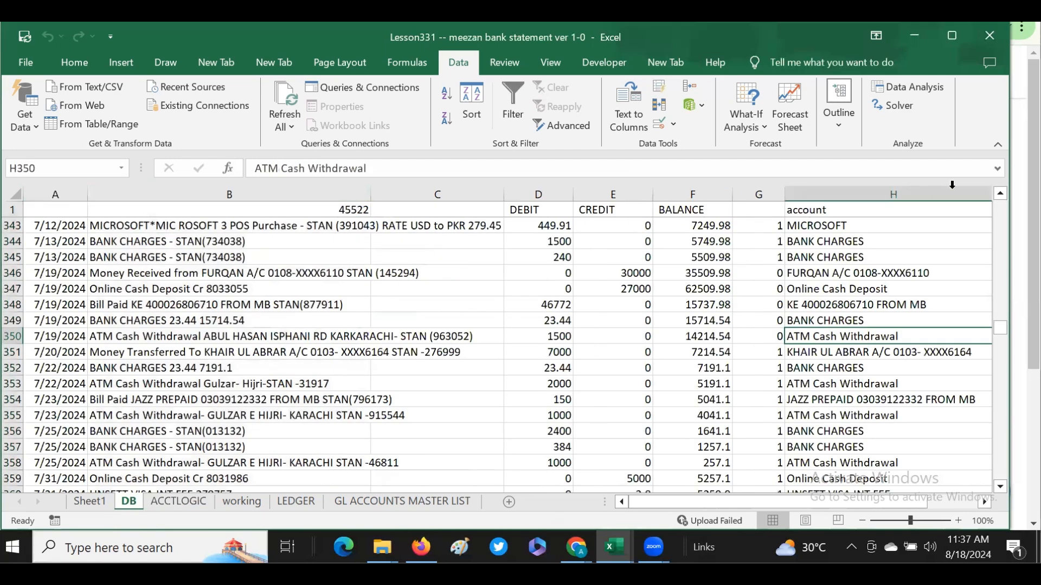
pyautogui.click(838, 287)
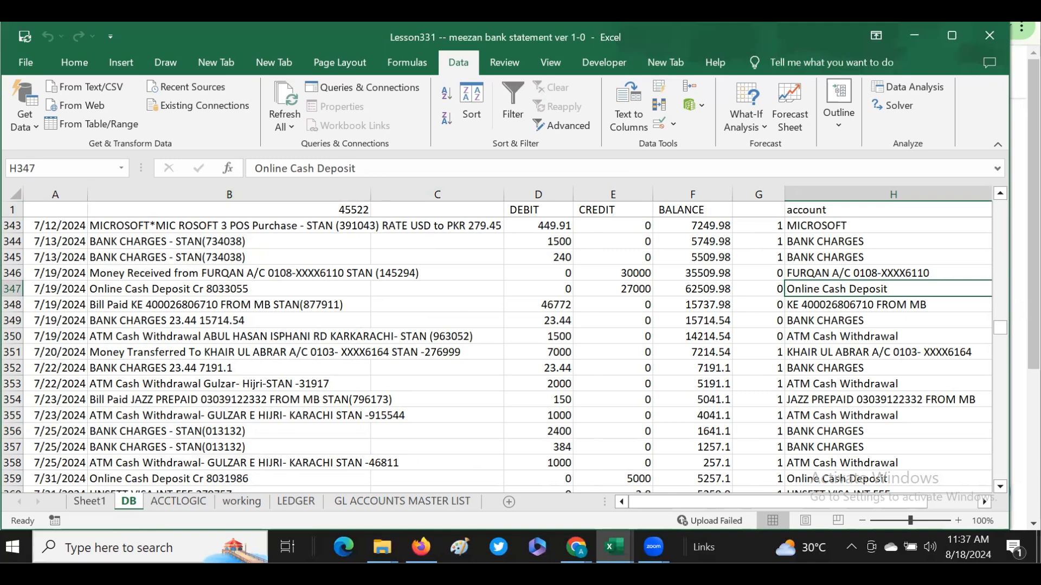
# - Open the Visual Basic editor and inspect the column E keyword condition in Module1's ArrowRight3_Click code
pyautogui.click(550, 63)
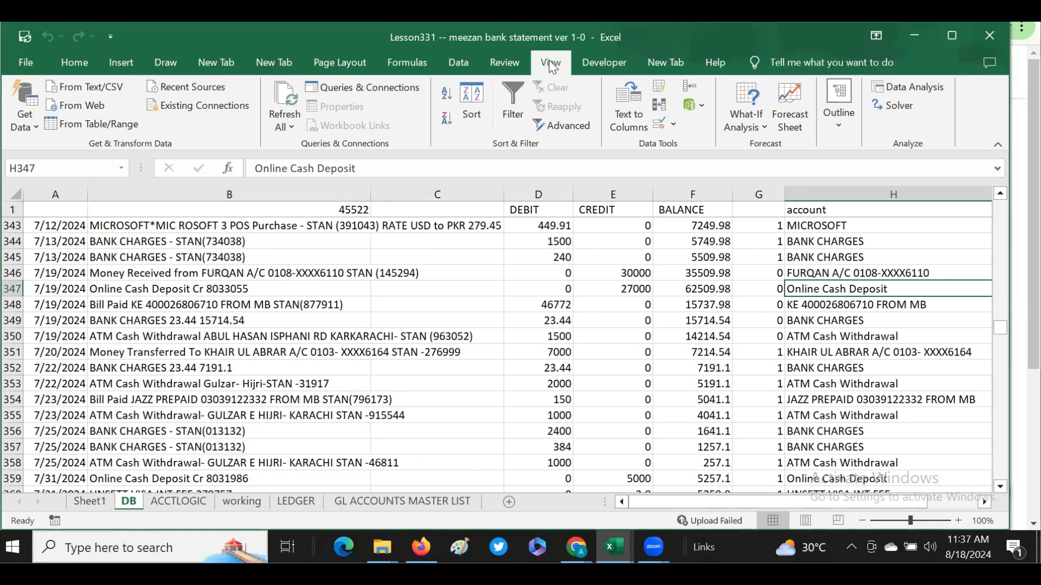
pyautogui.click(605, 65)
pyautogui.click(25, 106)
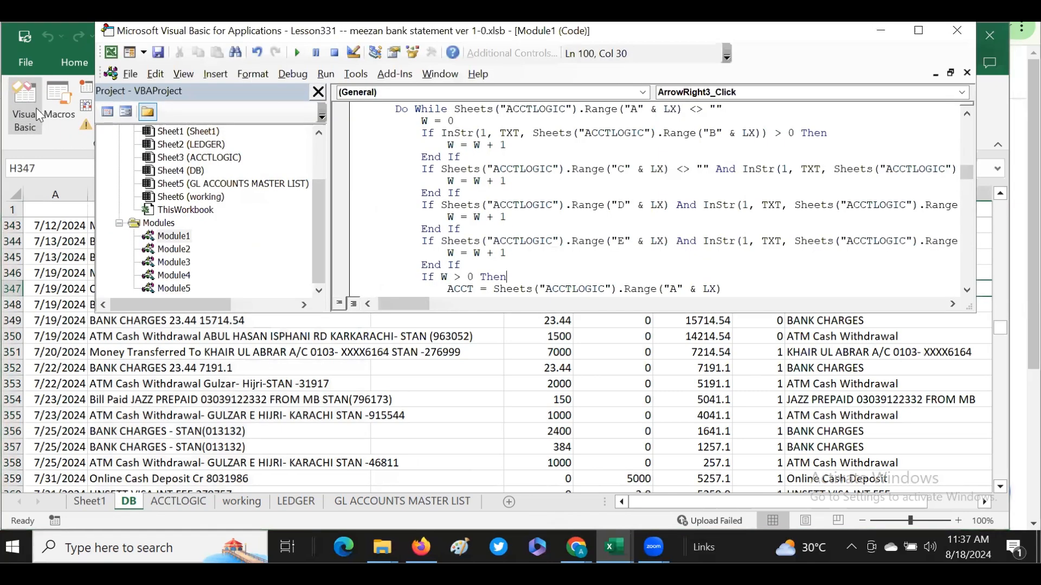
pyautogui.click(628, 245)
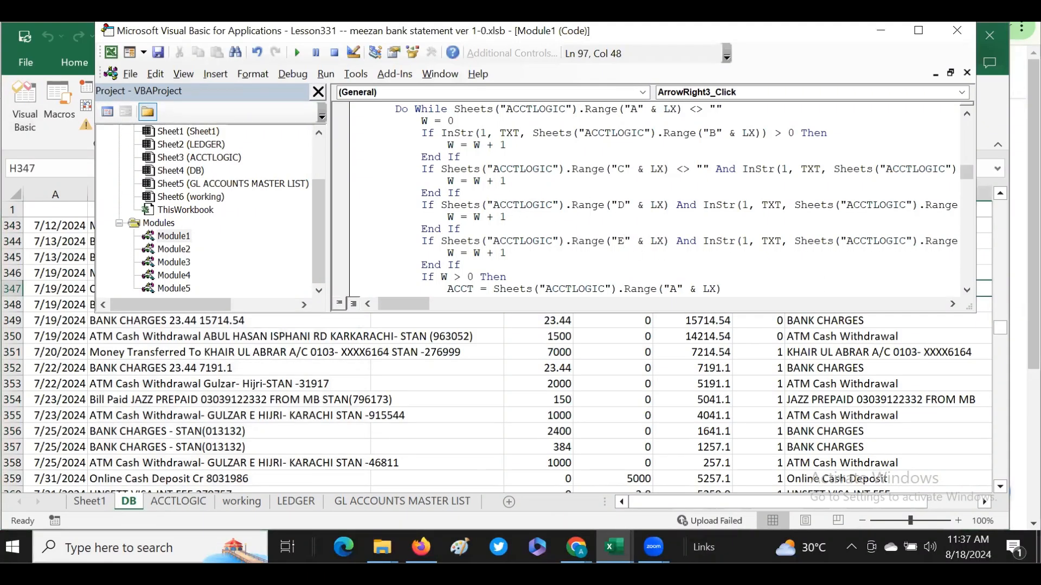
# - Go back to the start of the account matching loop and highlight the line TXT = Range("b" & ActiveCell.Row)
pyautogui.click(966, 114)
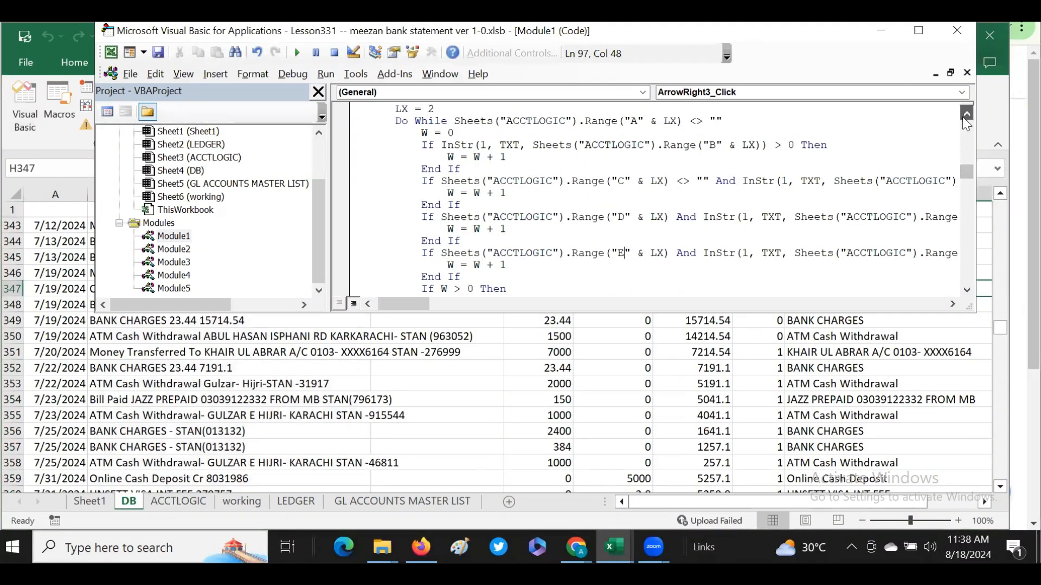
pyautogui.click(965, 115)
pyautogui.click(965, 115)
pyautogui.click(965, 115)
pyautogui.click(965, 115)
pyautogui.click(965, 115)
pyautogui.click(965, 115)
pyautogui.click(965, 114)
pyautogui.click(964, 115)
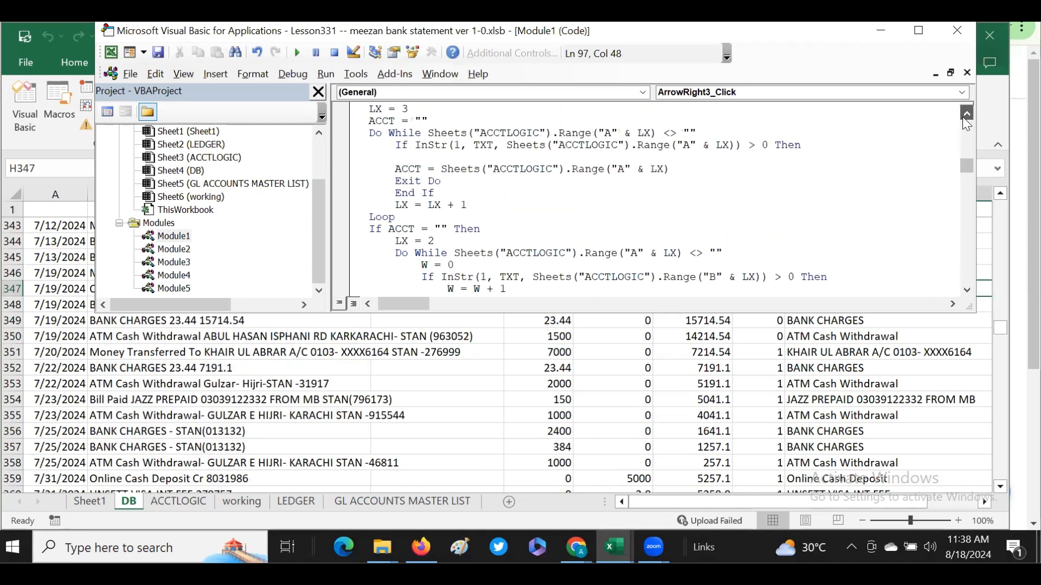
pyautogui.click(966, 113)
pyautogui.click(963, 116)
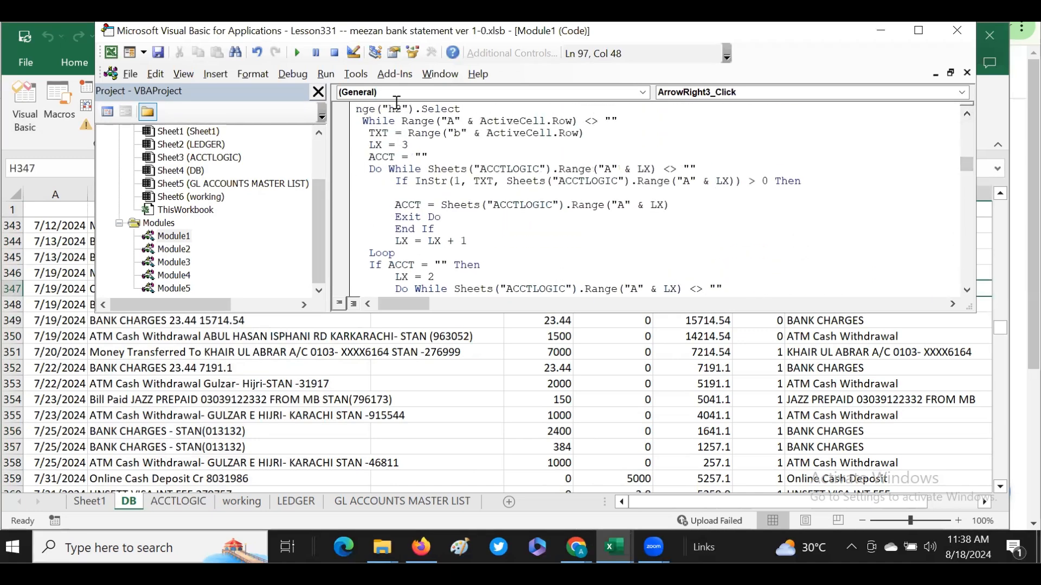
pyautogui.moveTo(370, 133); pyautogui.dragTo(584, 133)
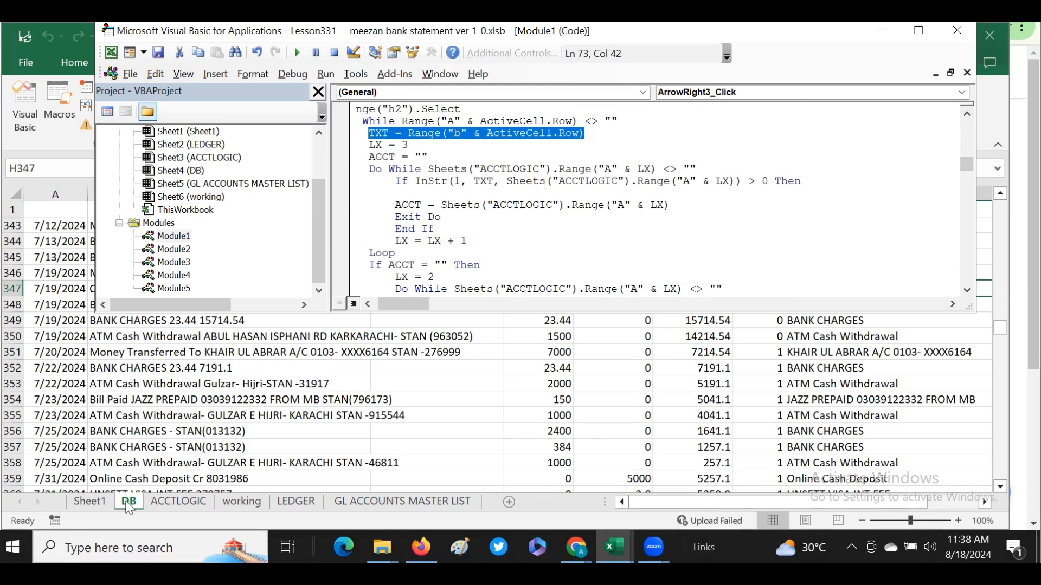
# - Check the ACCTLOGIC sheet, return to the Module1 code and highlight the ACCT = "" condition
pyautogui.click(175, 503)
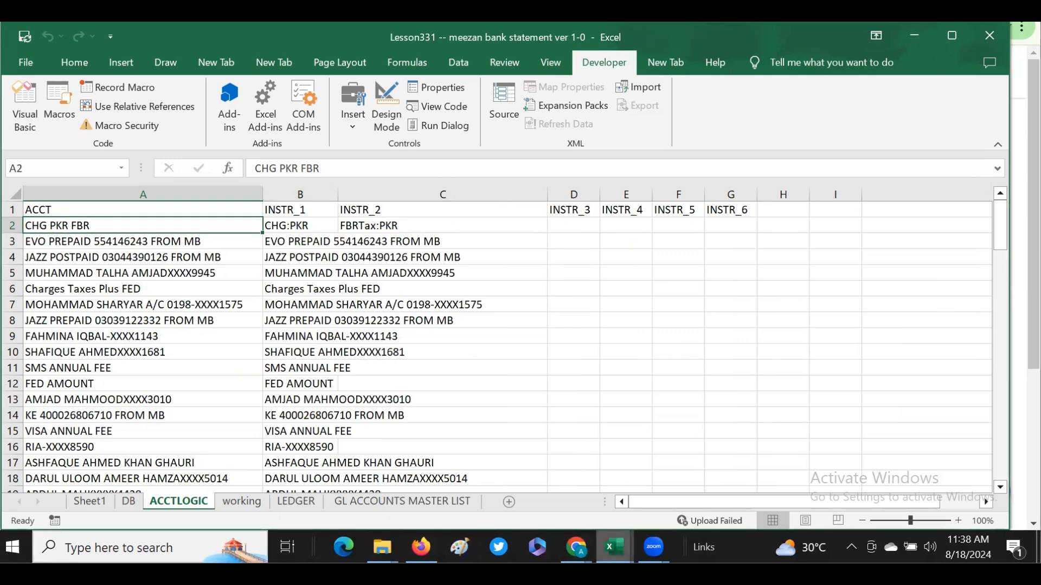
pyautogui.moveTo(615, 548)
pyautogui.click(523, 463)
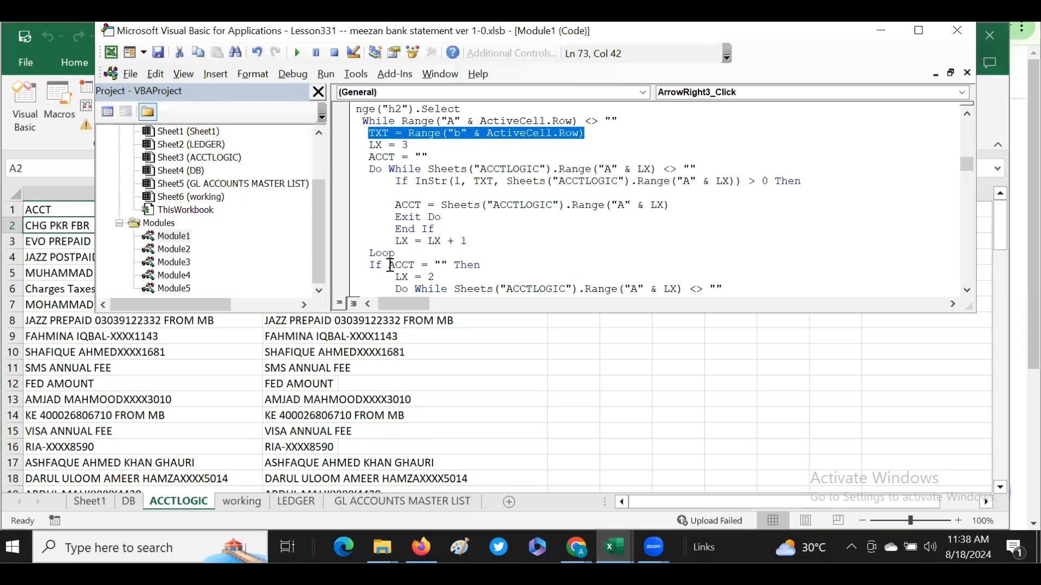
pyautogui.moveTo(390, 265); pyautogui.dragTo(458, 267)
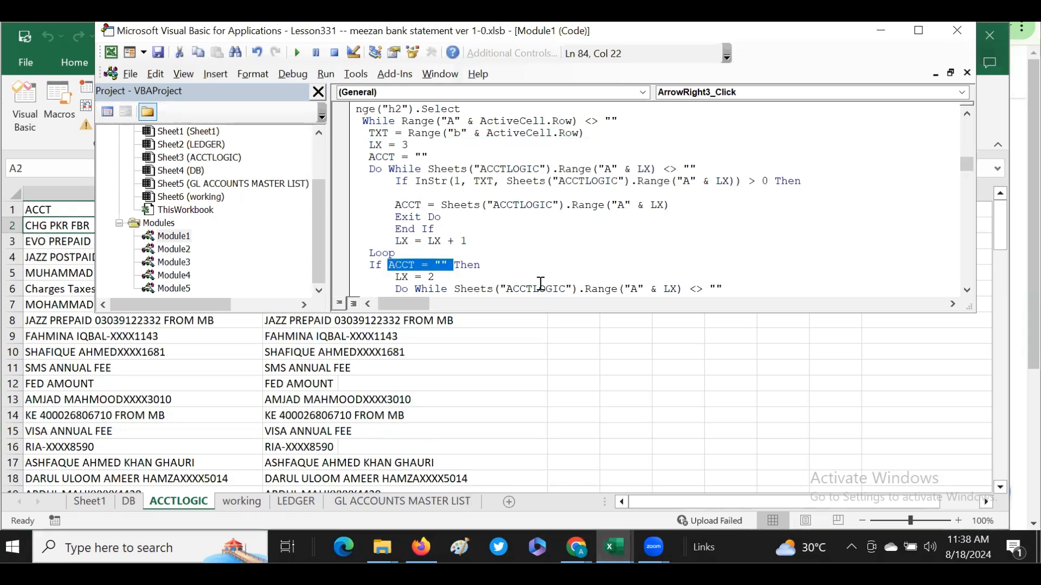
# - Examine the InStr test on ACCTLOGIC column B and the column C condition inside the LX = 2 block
pyautogui.click(967, 290)
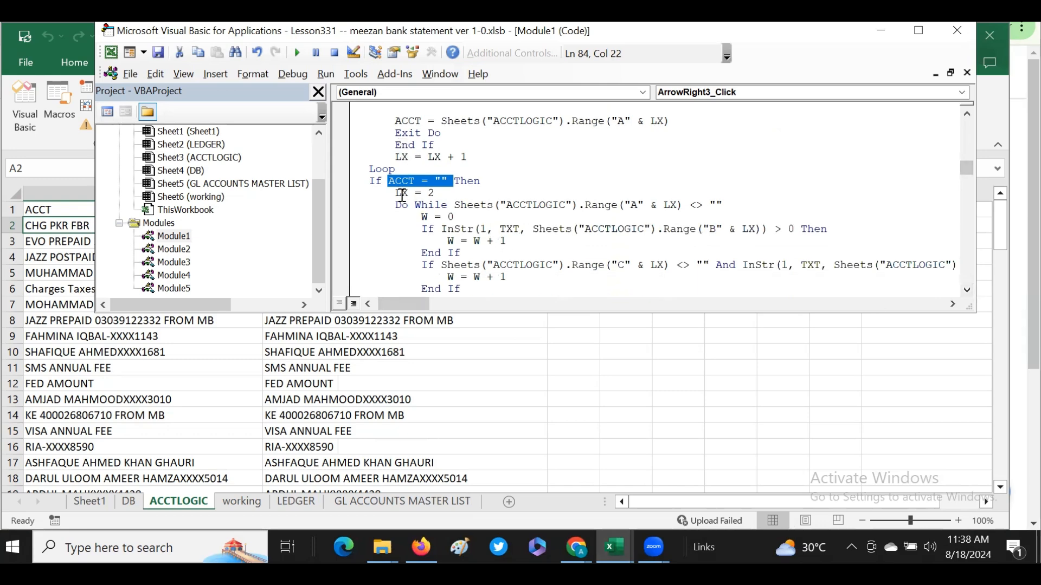
pyautogui.click(427, 193)
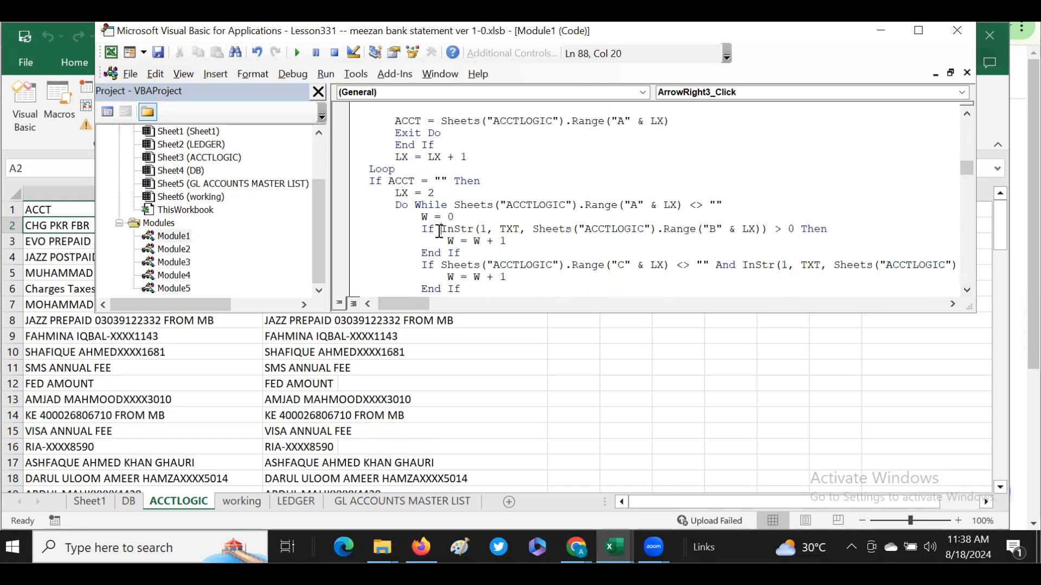
pyautogui.moveTo(439, 231); pyautogui.dragTo(846, 227)
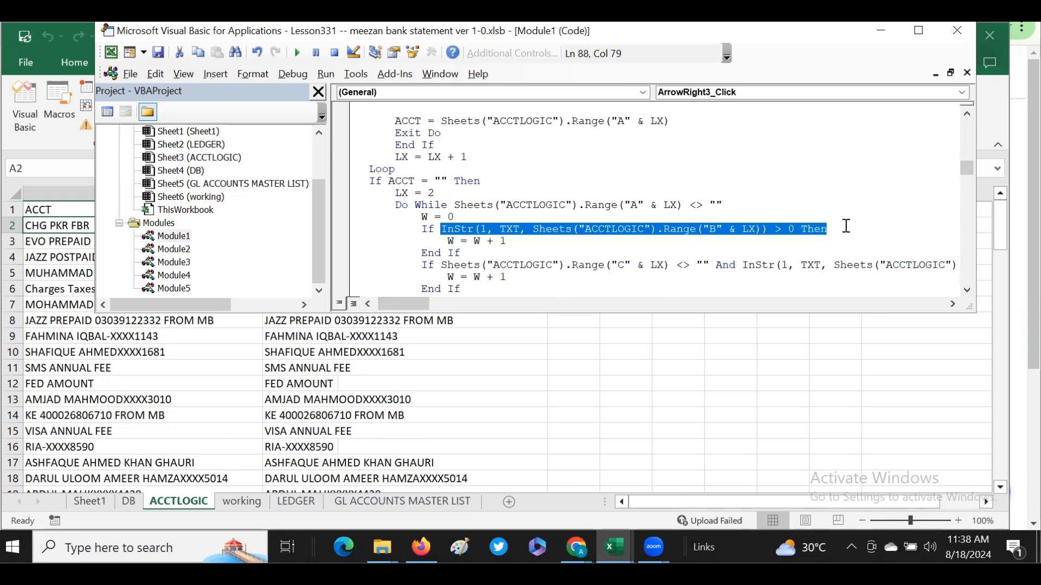
pyautogui.click(528, 267)
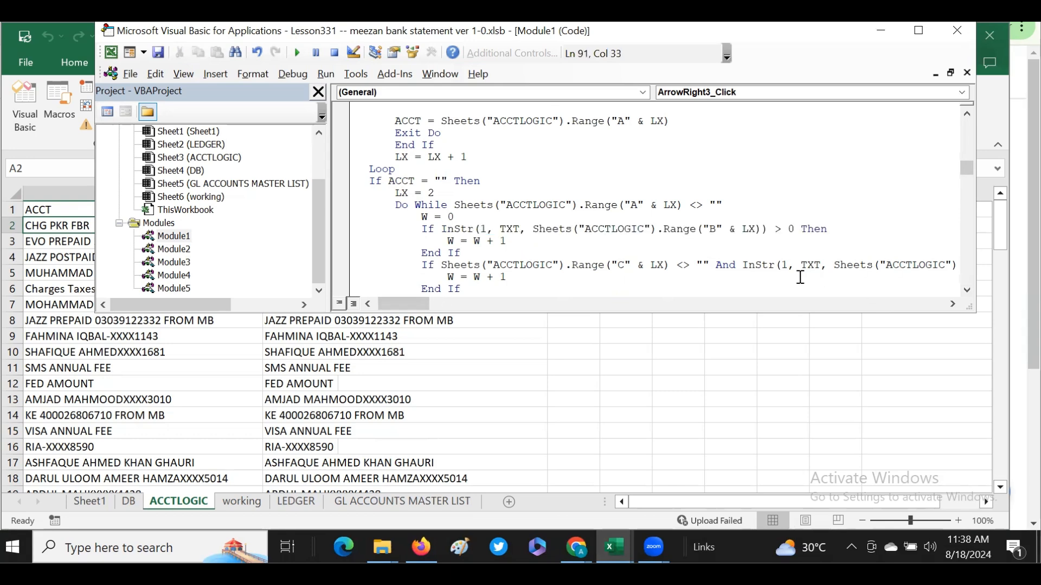
# - Examine the column E match counter W = W + 1 and the W > 0 block that assigns ACCT to ActiveCell
pyautogui.click(967, 290)
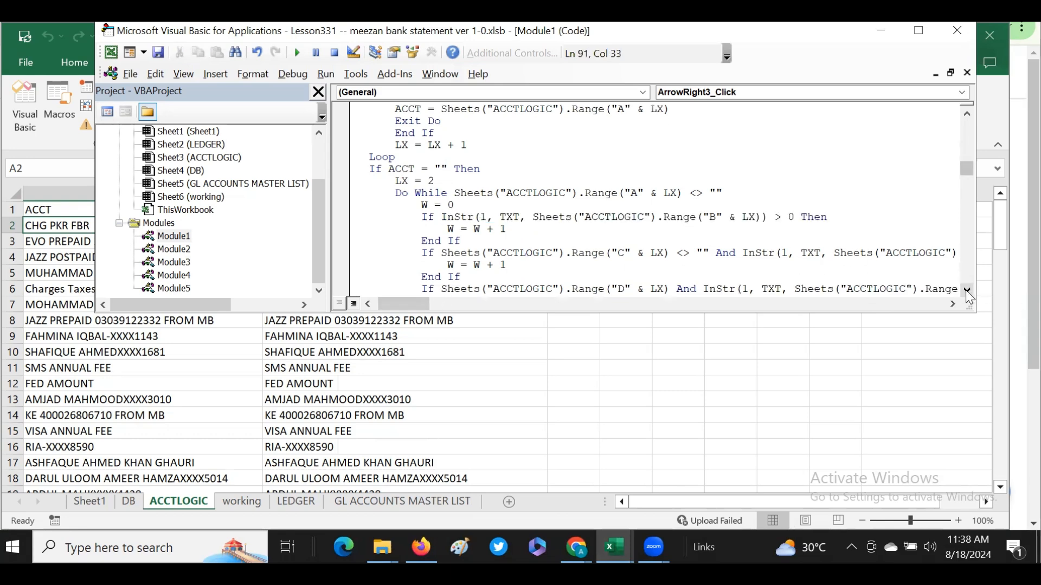
pyautogui.click(967, 290)
pyautogui.click(967, 291)
pyautogui.click(968, 291)
pyautogui.click(968, 290)
pyautogui.click(968, 290)
pyautogui.click(968, 290)
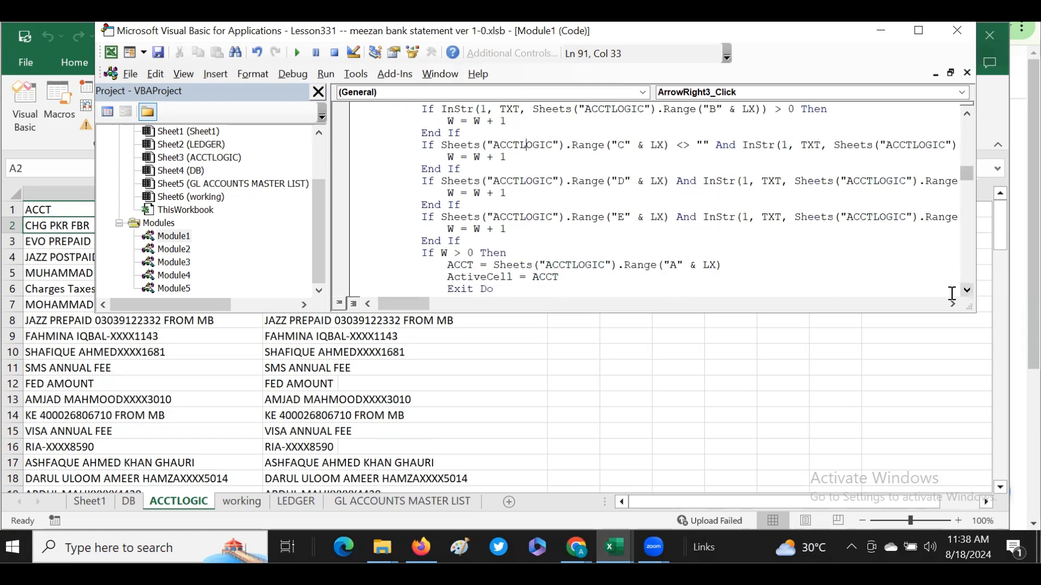
pyautogui.moveTo(448, 229); pyautogui.dragTo(521, 225)
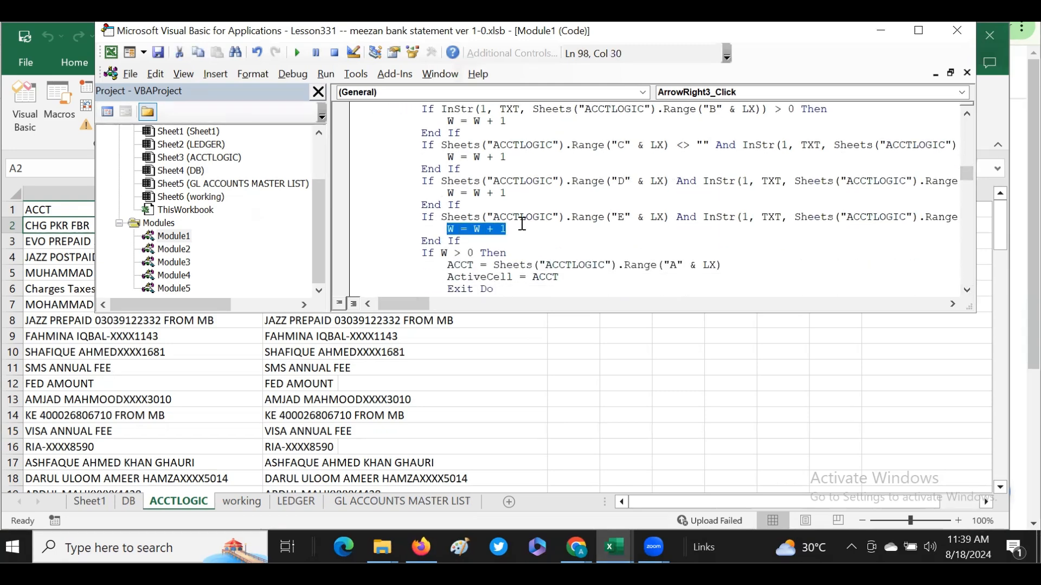
pyautogui.moveTo(441, 254); pyautogui.dragTo(747, 263)
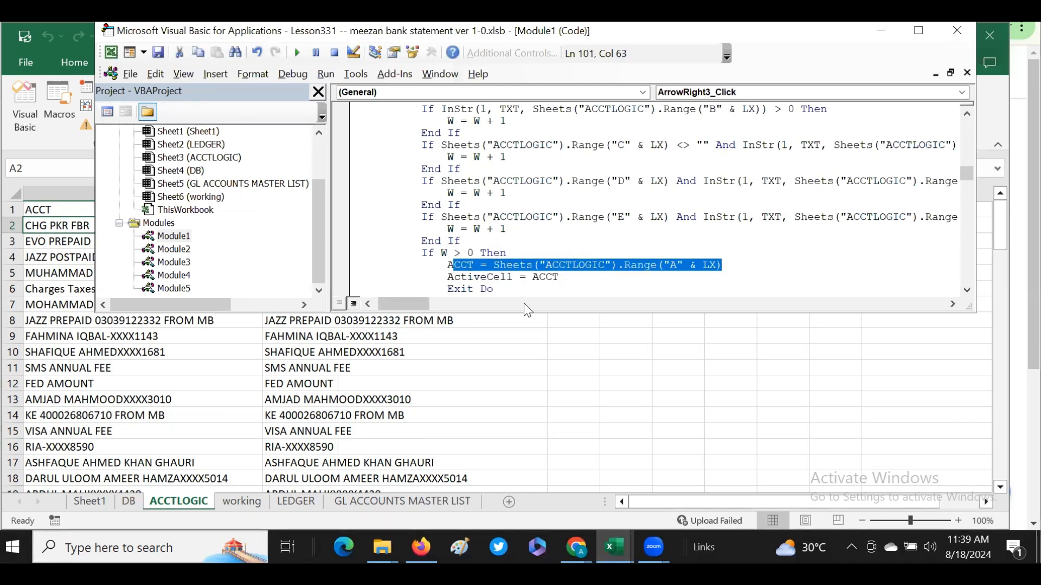
pyautogui.click(563, 277)
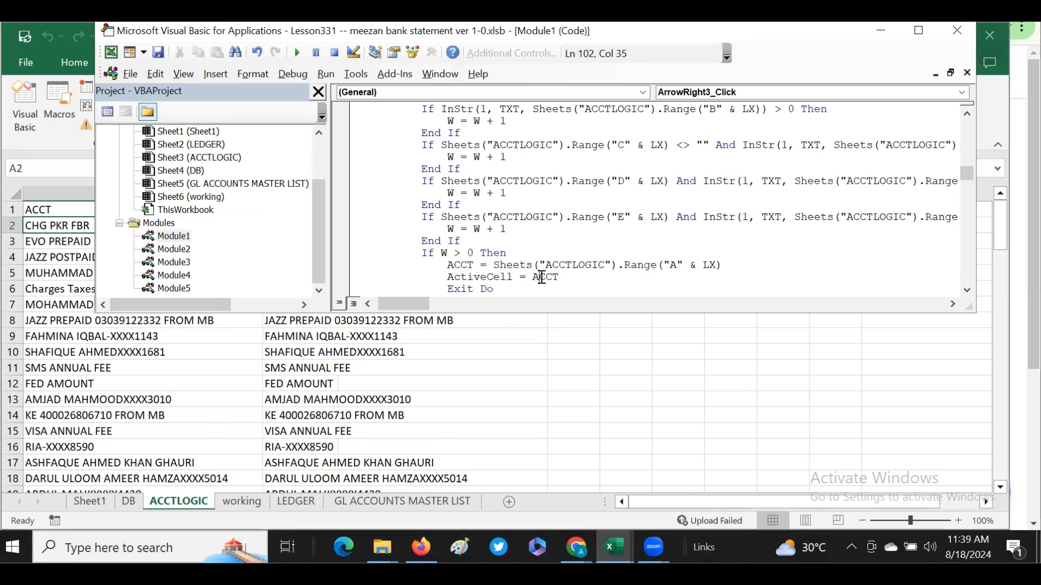
# - Review the assigned accounts in column H of the DB sheet and select the matching description in B350
pyautogui.click(130, 501)
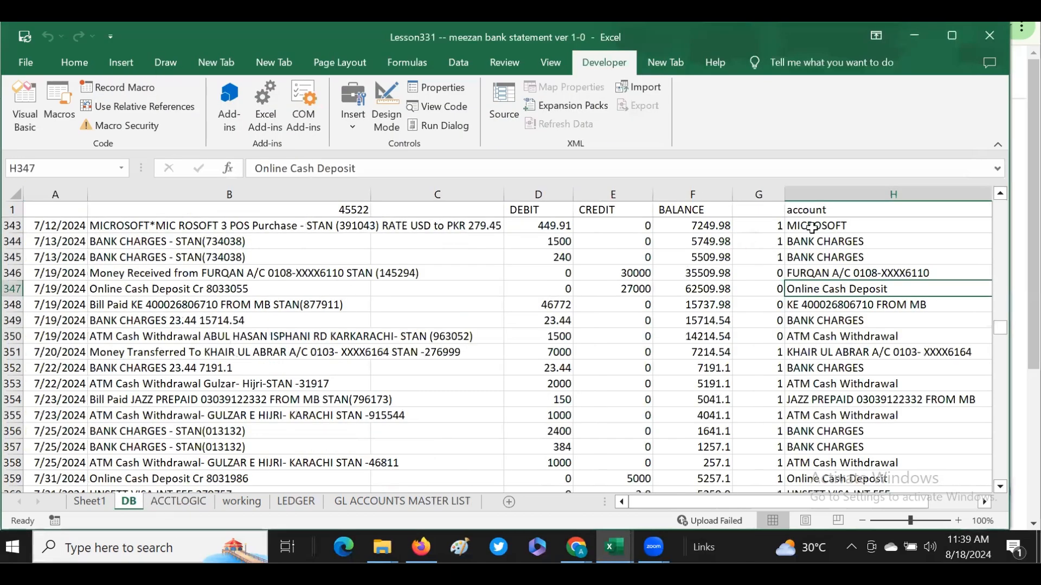
pyautogui.click(827, 210)
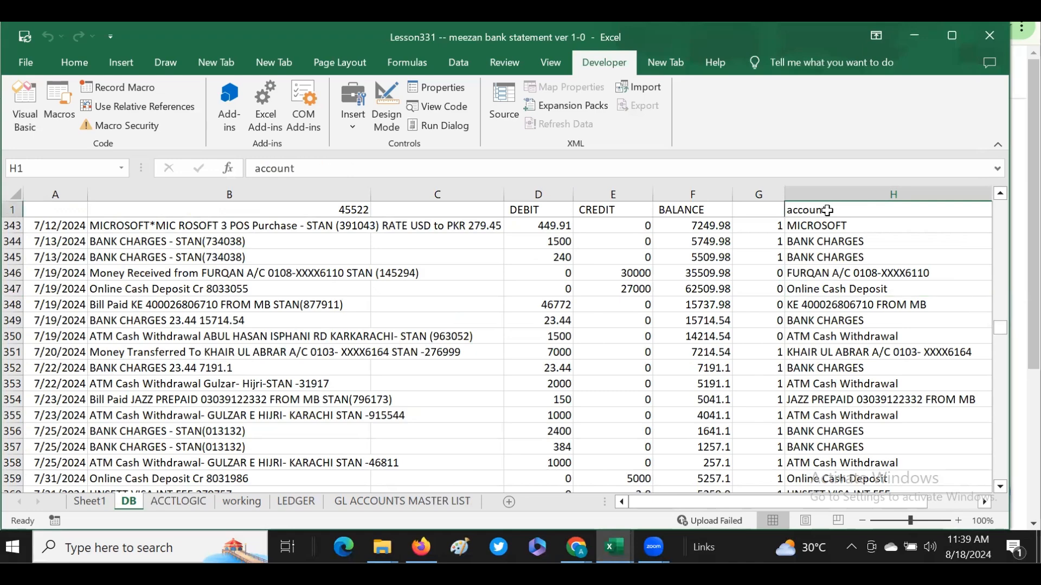
pyautogui.click(831, 226)
pyautogui.press('Down')
pyautogui.press('Down')
pyautogui.press('Down')
pyautogui.press('Down')
pyautogui.press('Down')
pyautogui.press('Down')
pyautogui.press('Down')
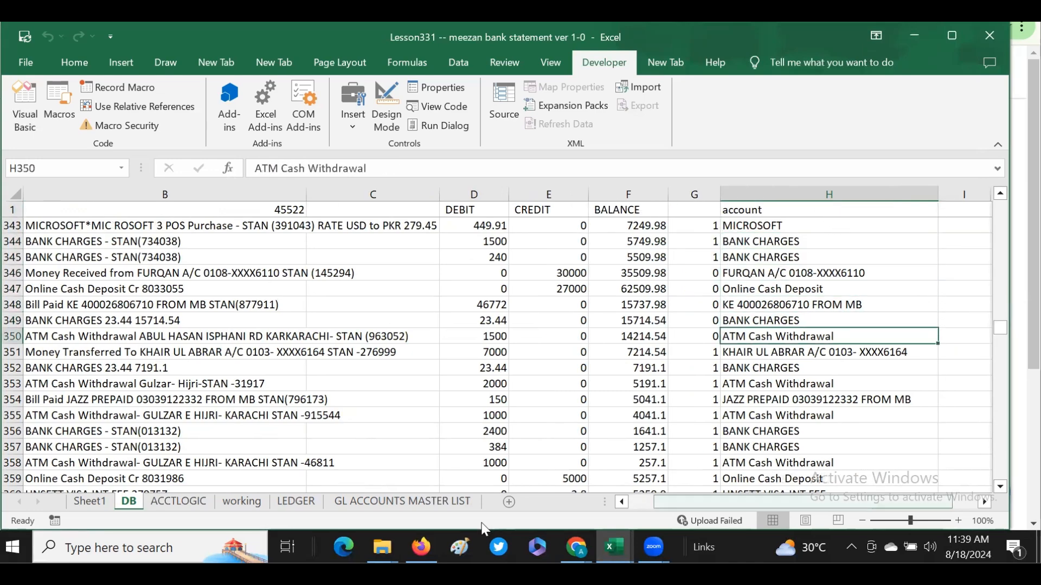
pyautogui.click(42, 338)
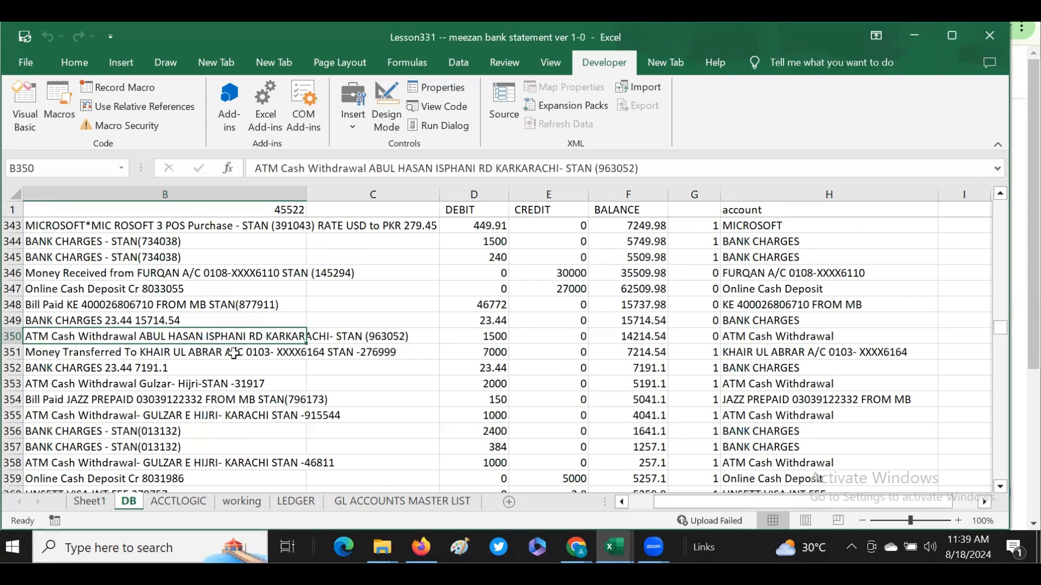
# - Return to the Module1 code and examine the loop that tests TXT against ACCTLOGIC column A
pyautogui.moveTo(613, 548)
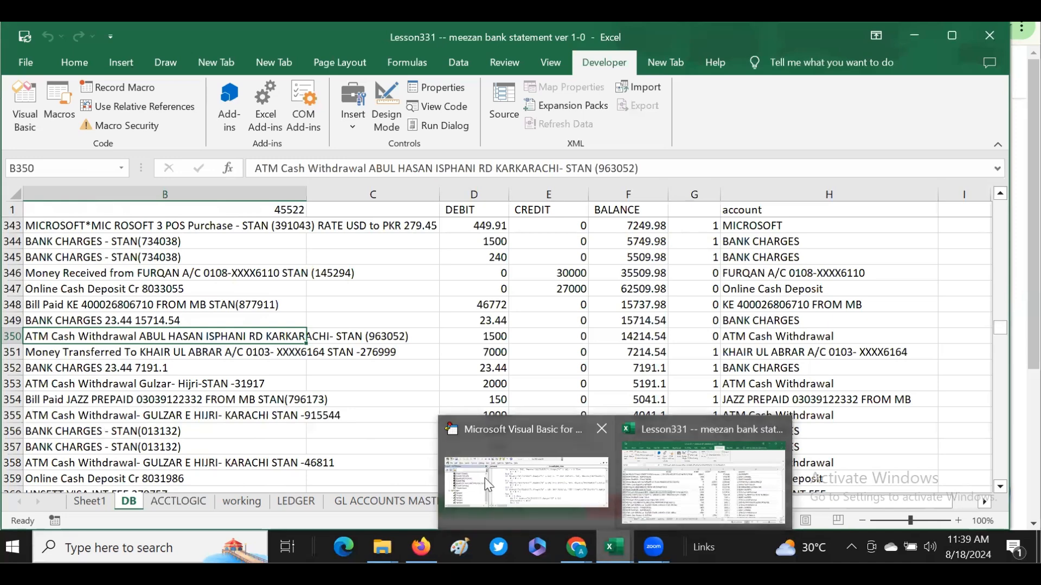
pyautogui.click(526, 481)
pyautogui.scroll(4, 967, 109)
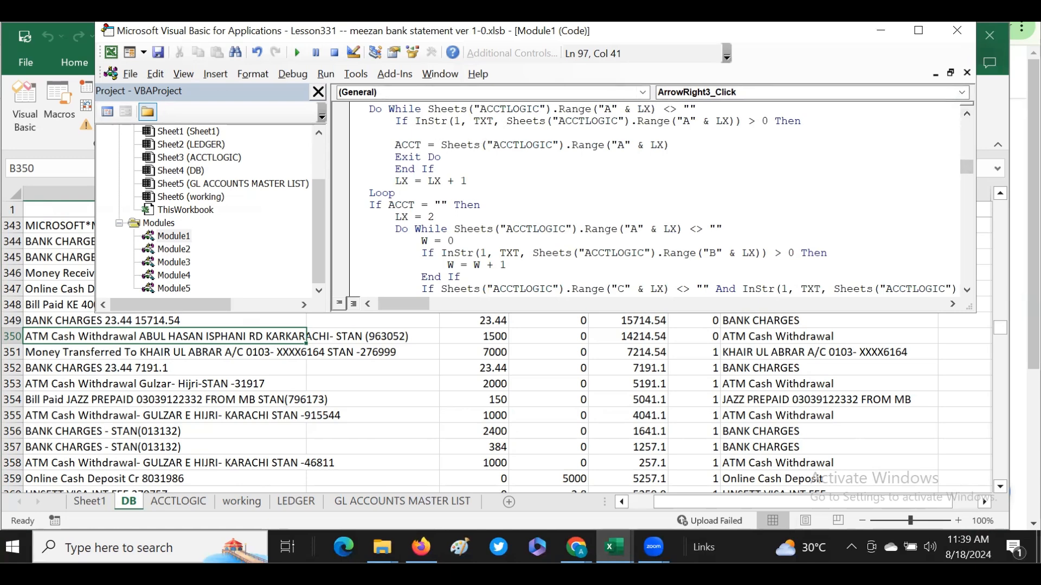
pyautogui.scroll(2, 969, 113)
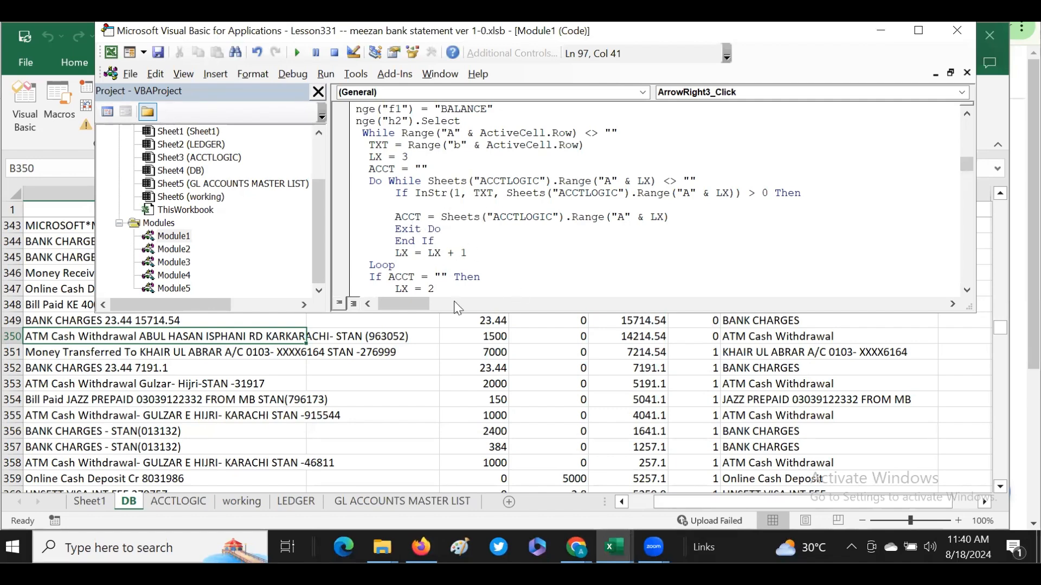
pyautogui.click(368, 304)
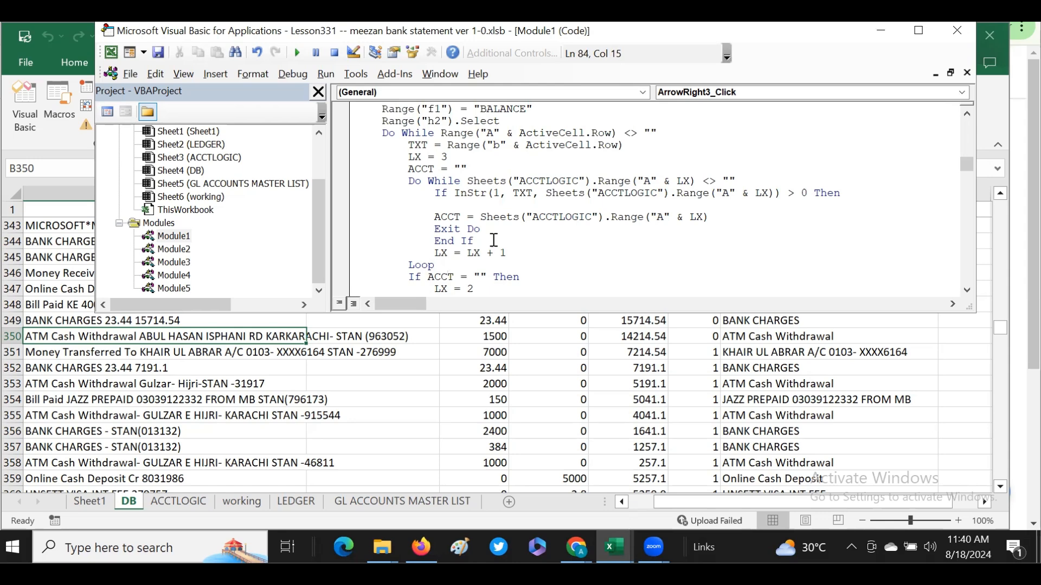
# - Examine the block for an empty ACCT and highlight ACCT = Sheets("ACCTLOGIC").Range("A" & LX), ending at ActiveCell = ACCT
pyautogui.click(967, 290)
pyautogui.click(967, 291)
pyautogui.click(967, 290)
pyautogui.click(967, 291)
pyautogui.click(967, 290)
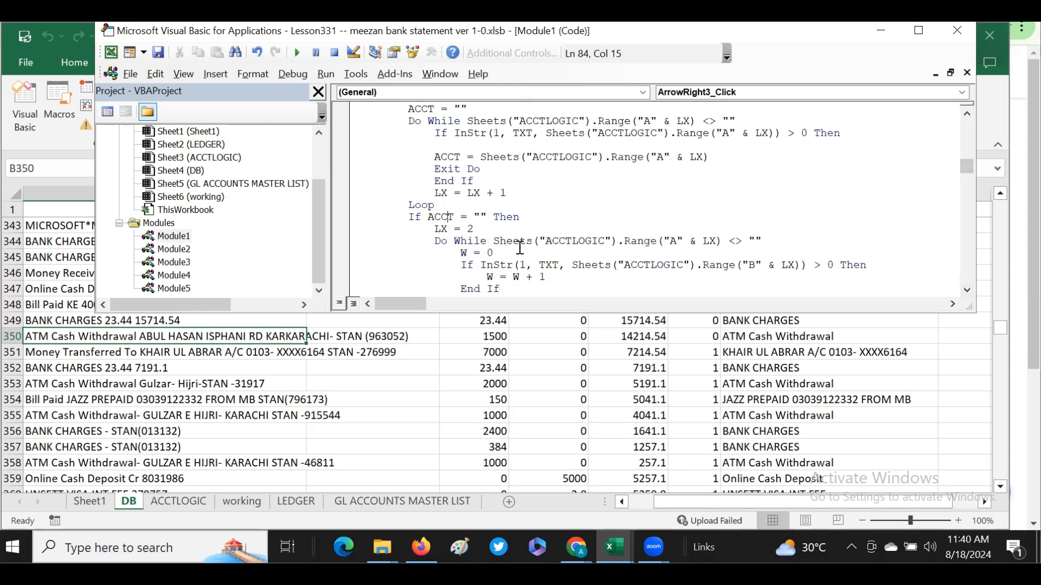
pyautogui.scroll(-5, 967, 293)
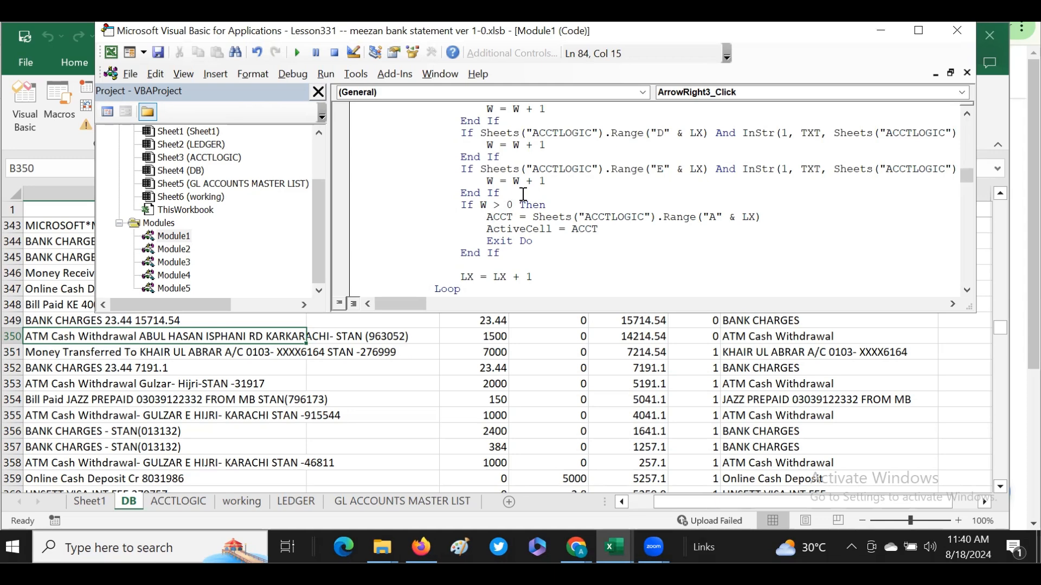
pyautogui.moveTo(485, 215); pyautogui.dragTo(793, 223)
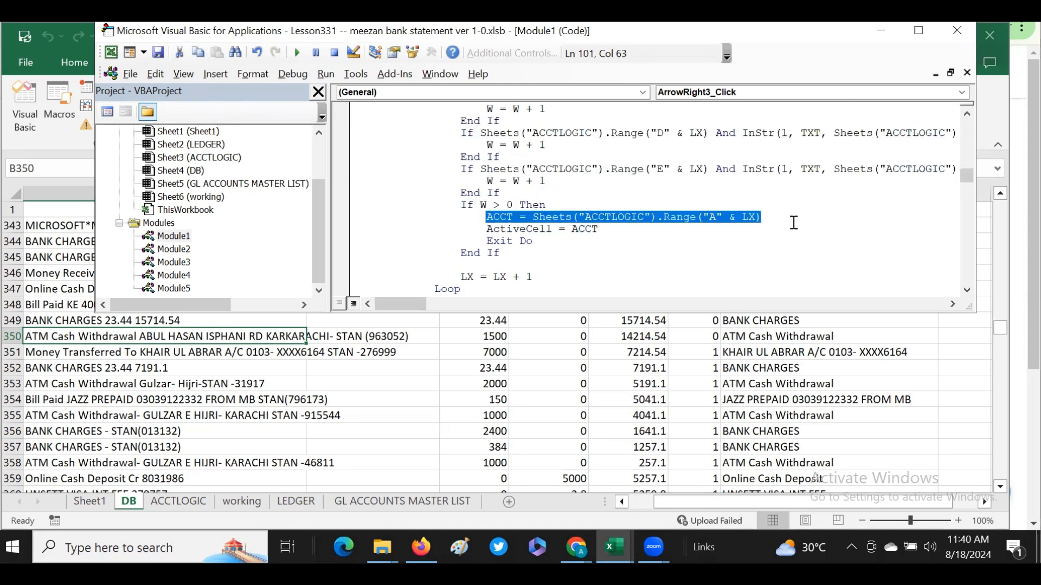
pyautogui.click(579, 231)
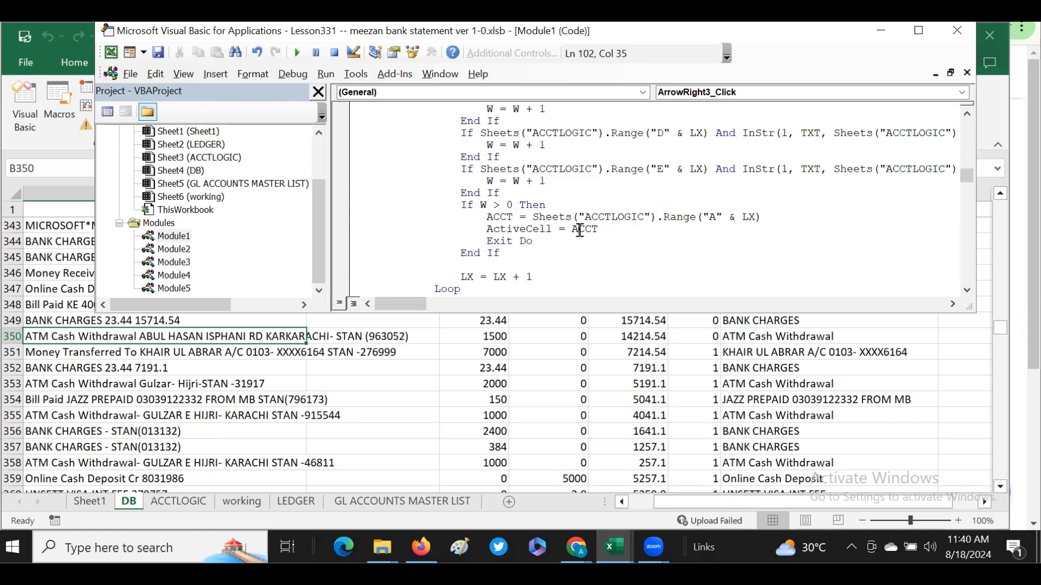
# - Close the VBA editor and run the step 1 macro on Sheet1
pyautogui.click(961, 30)
pyautogui.click(82, 506)
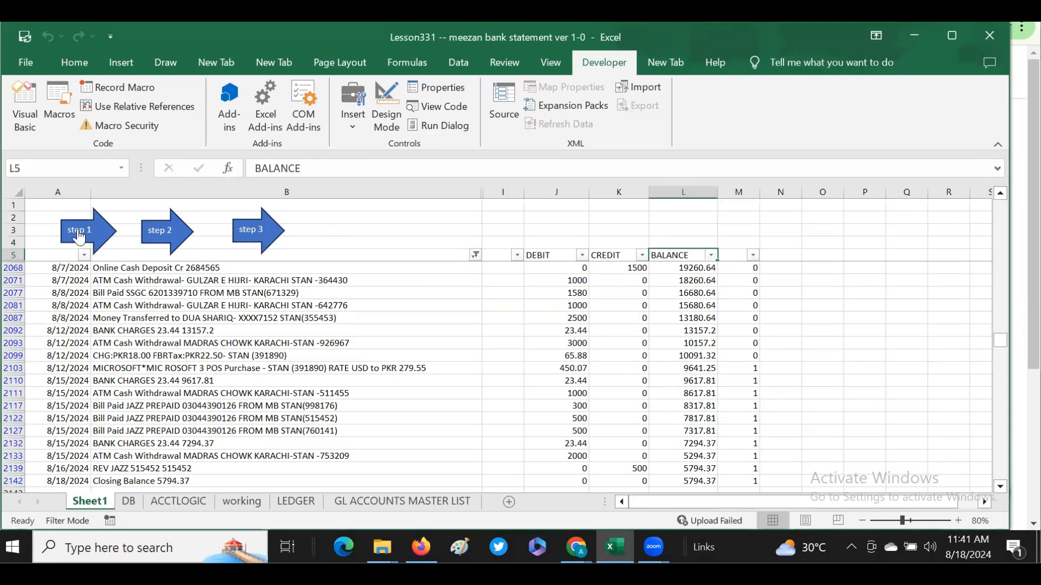
pyautogui.click(79, 235)
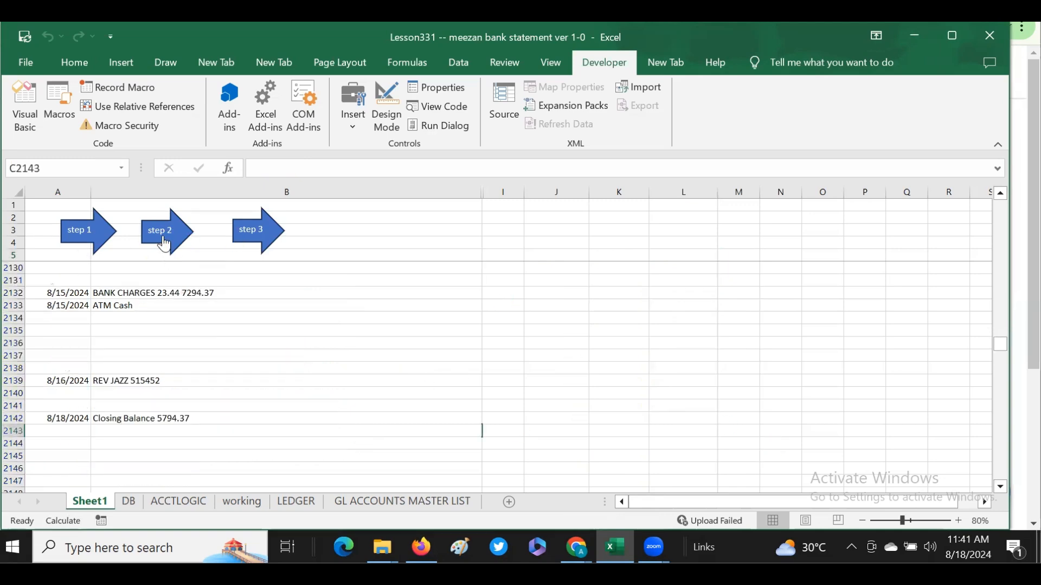
# - Examine the extracted dates and descriptions on Sheet1, from the Closing Balance row back to the first transactions
pyautogui.click(120, 419)
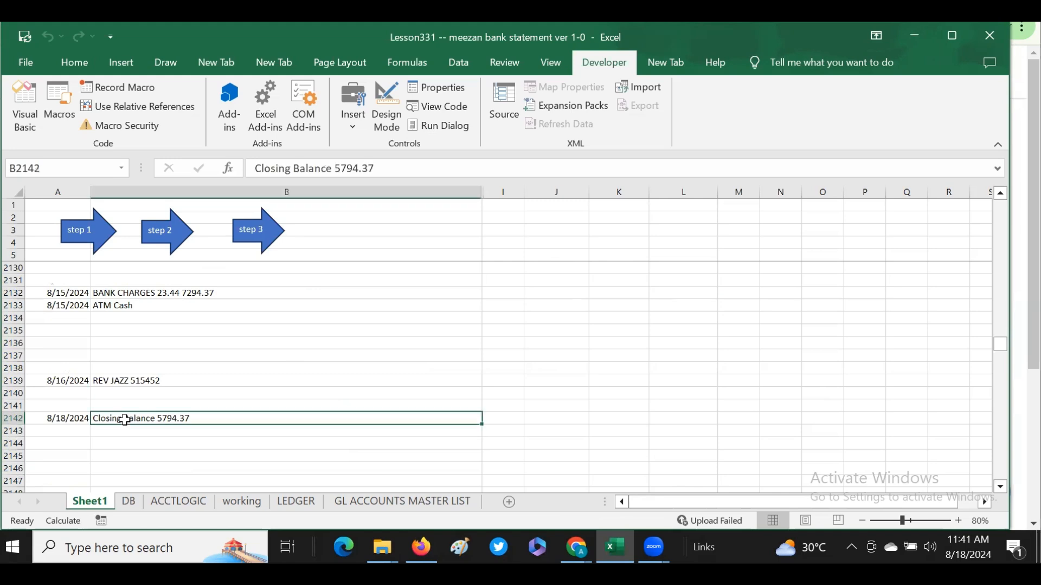
pyautogui.click(65, 419)
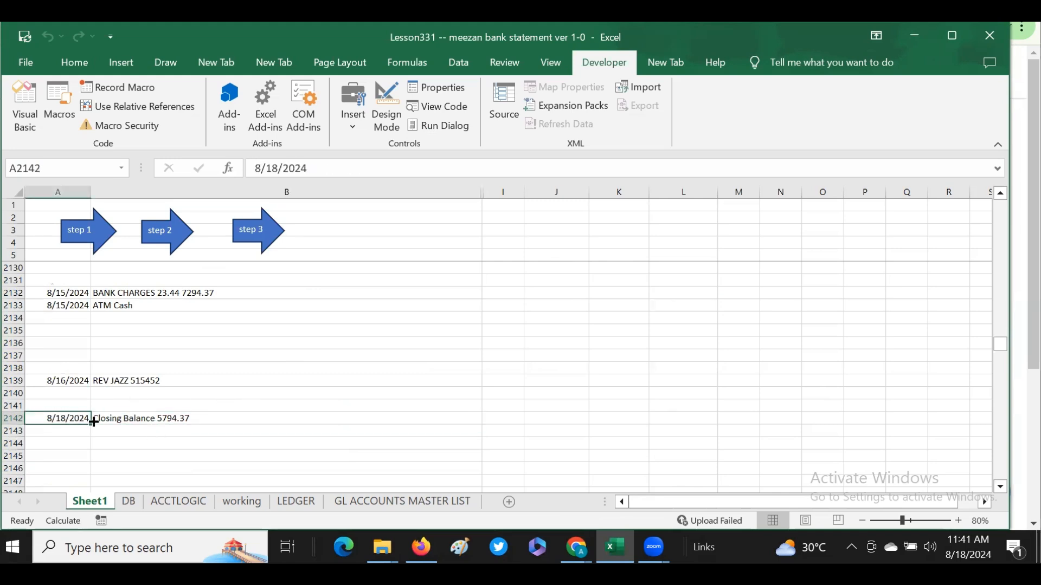
pyautogui.click(185, 419)
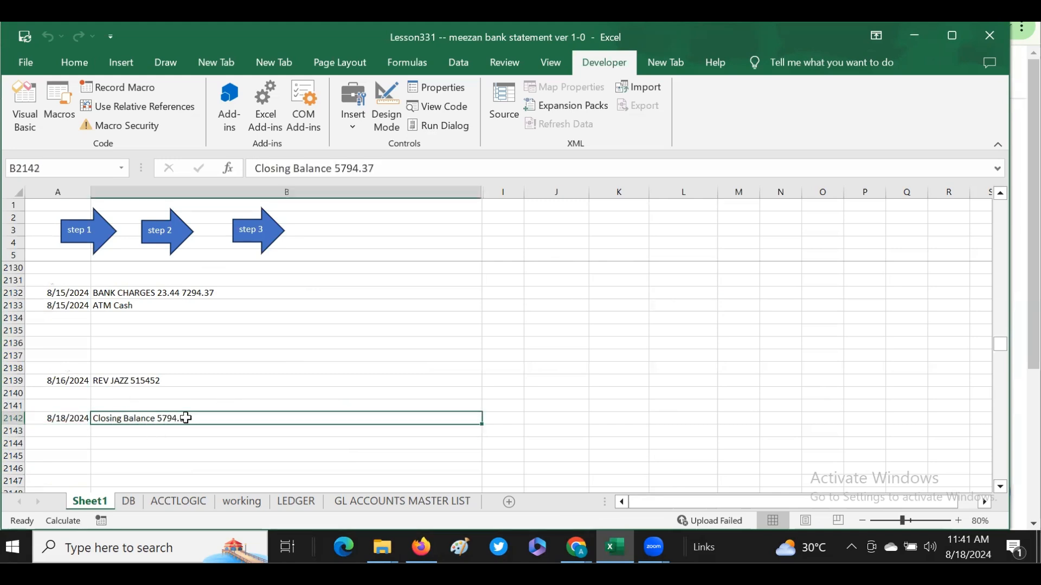
pyautogui.click(129, 295)
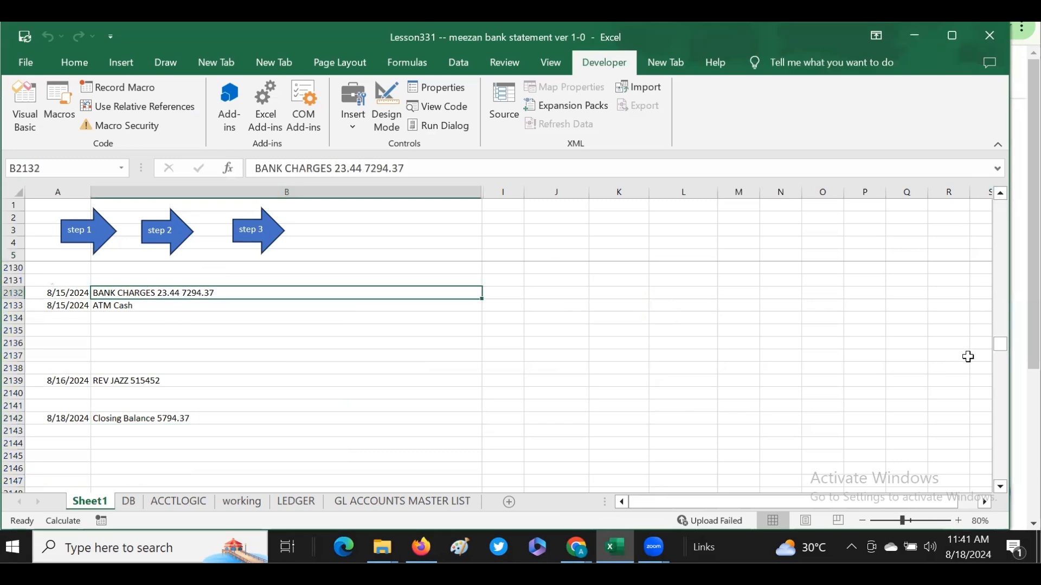
pyautogui.moveTo(1000, 347); pyautogui.dragTo(1006, 179)
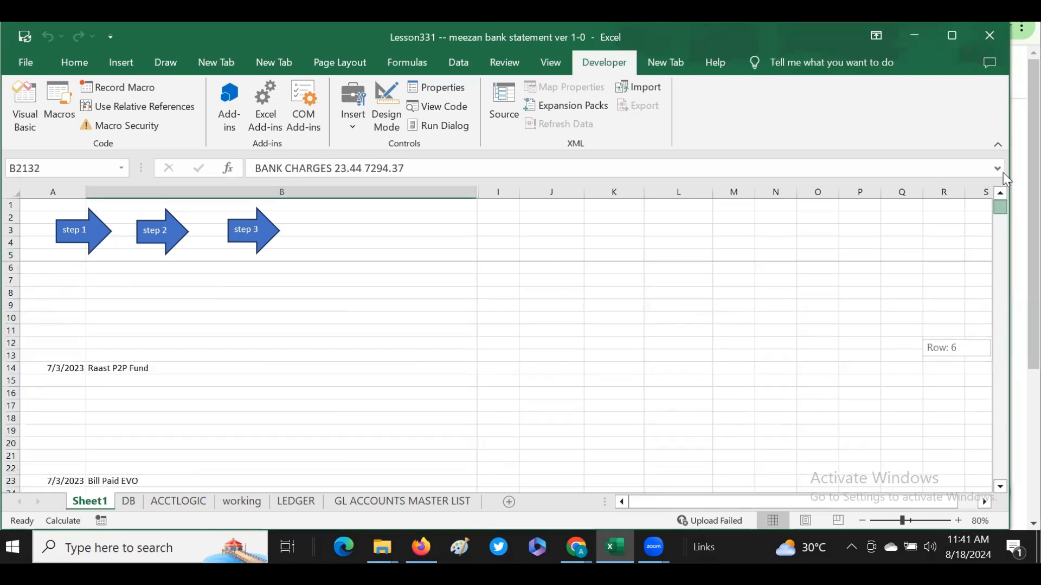
pyautogui.click(130, 358)
# - Run the step 2 and step 3 macros on Sheet1, then open the DB sheet
pyautogui.click(165, 232)
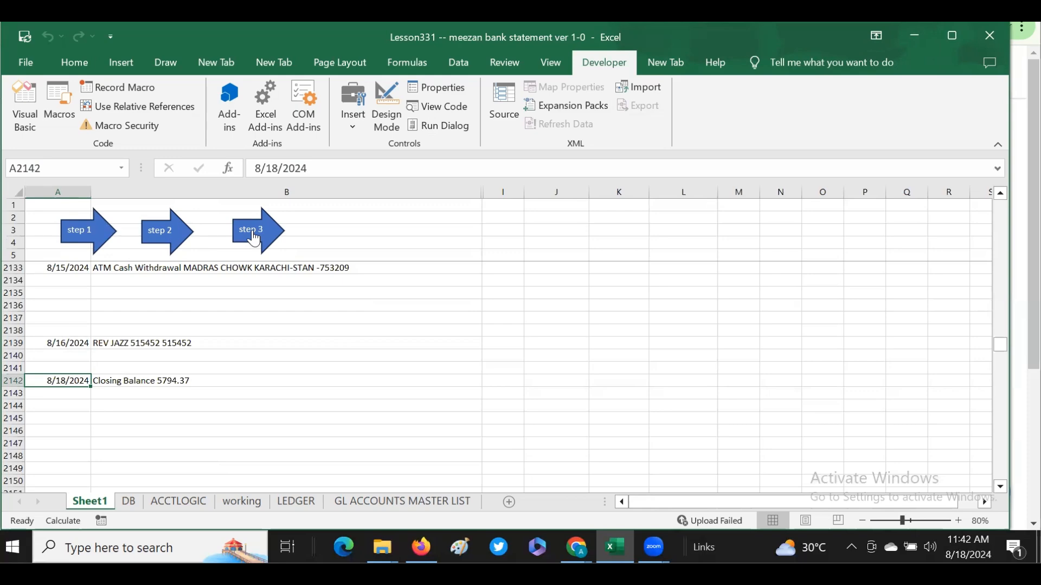
pyautogui.click(254, 239)
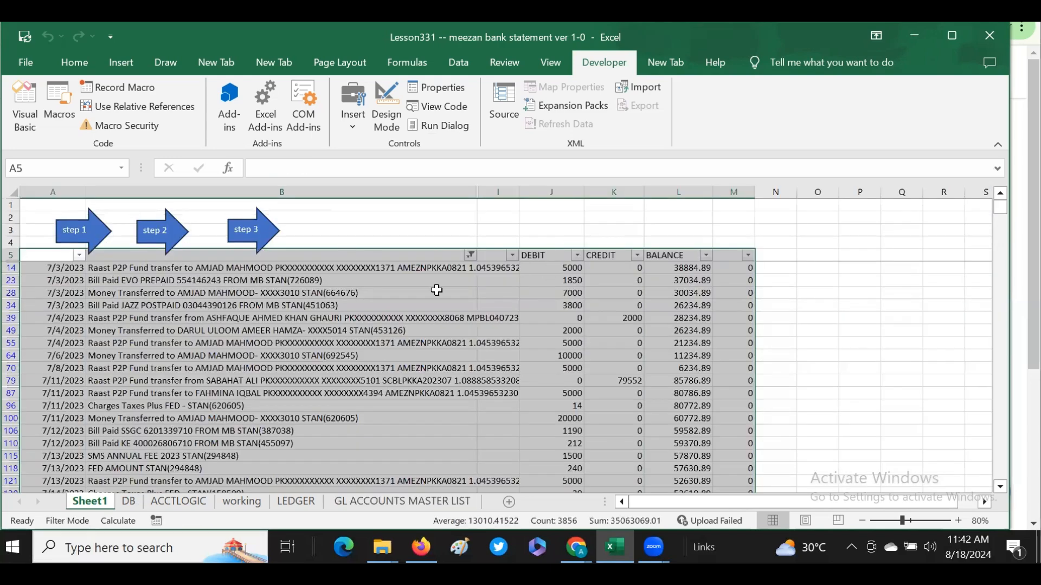
pyautogui.click(131, 502)
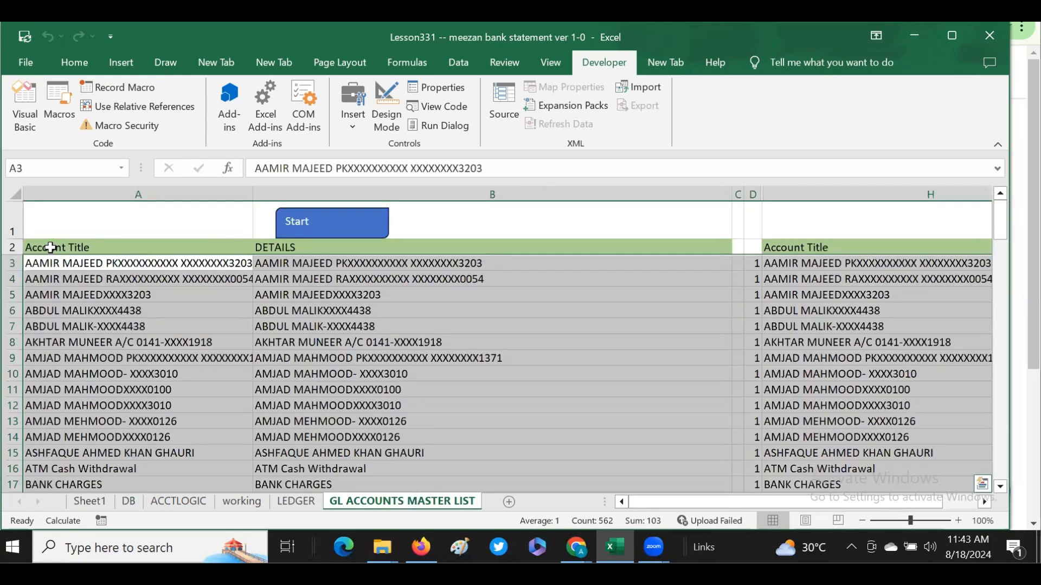
# - Inspect row 3 of GL ACCOUNTS MASTER LIST, from Account Title across the COUNTIF check to the DEBIT and CREDIT formulas
pyautogui.click(50, 248)
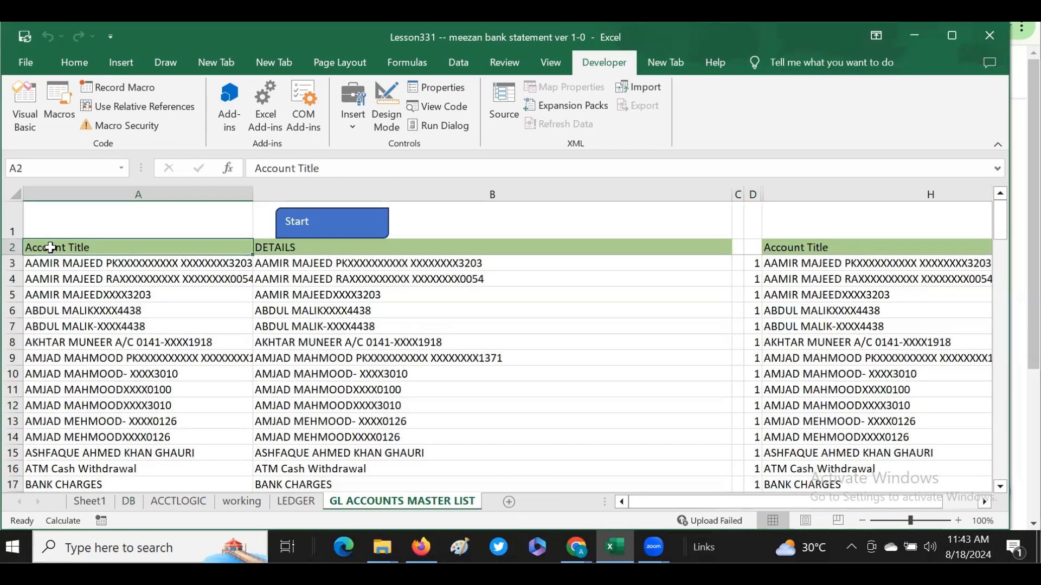
pyautogui.press('Down')
pyautogui.press('Right')
pyautogui.press('Right')
pyautogui.press('Right')
pyautogui.press('Right')
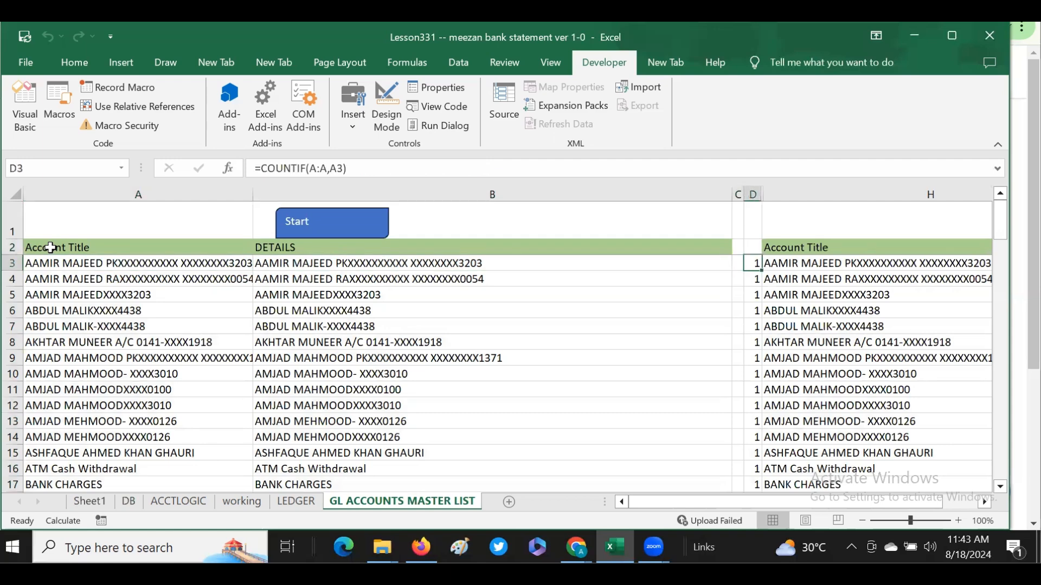
pyautogui.press('Right')
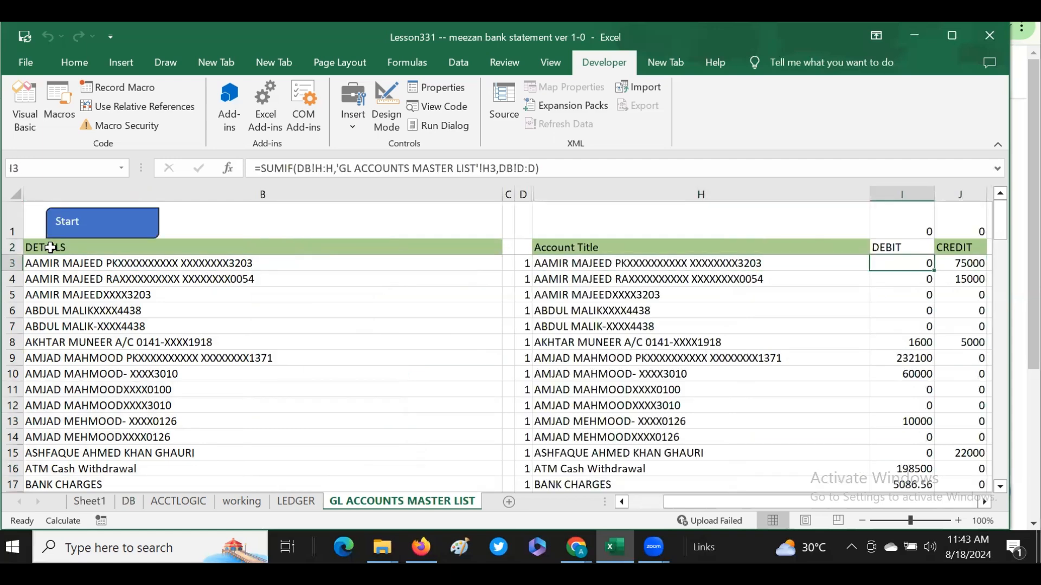
pyautogui.press('Right')
pyautogui.press('Right')
pyautogui.press('Left')
pyautogui.press('Left')
pyautogui.press('Left')
pyautogui.press('Right')
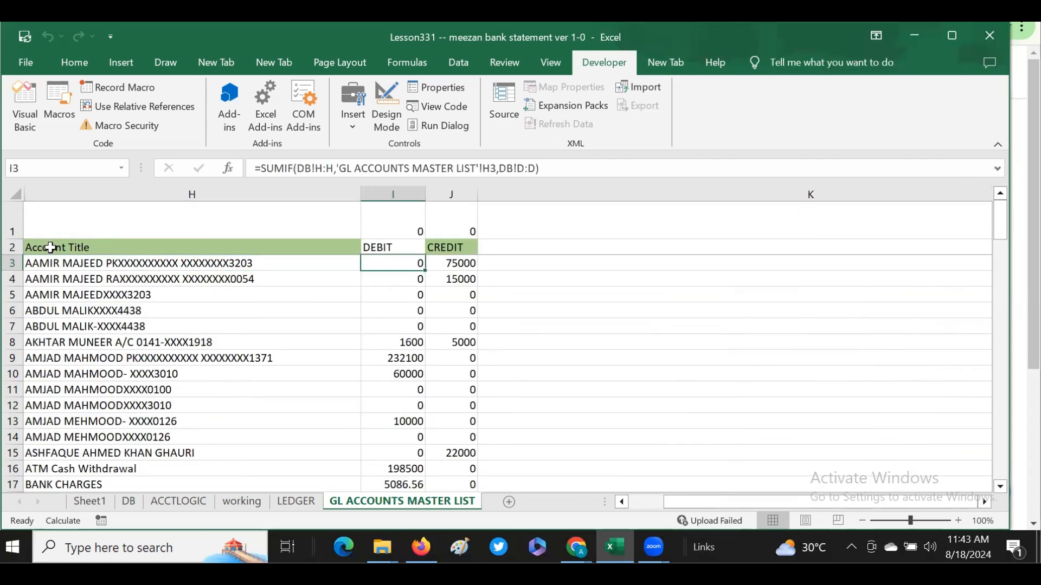
# - Inspect the debit check formula in I1 and the SUMIF formula under DEBIT in I3
pyautogui.click(409, 225)
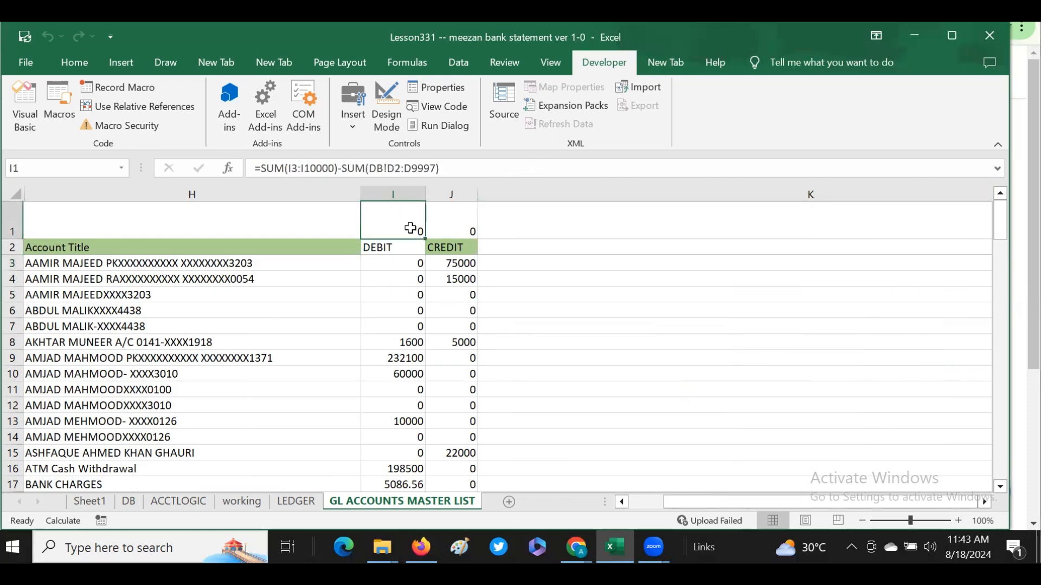
pyautogui.click(402, 263)
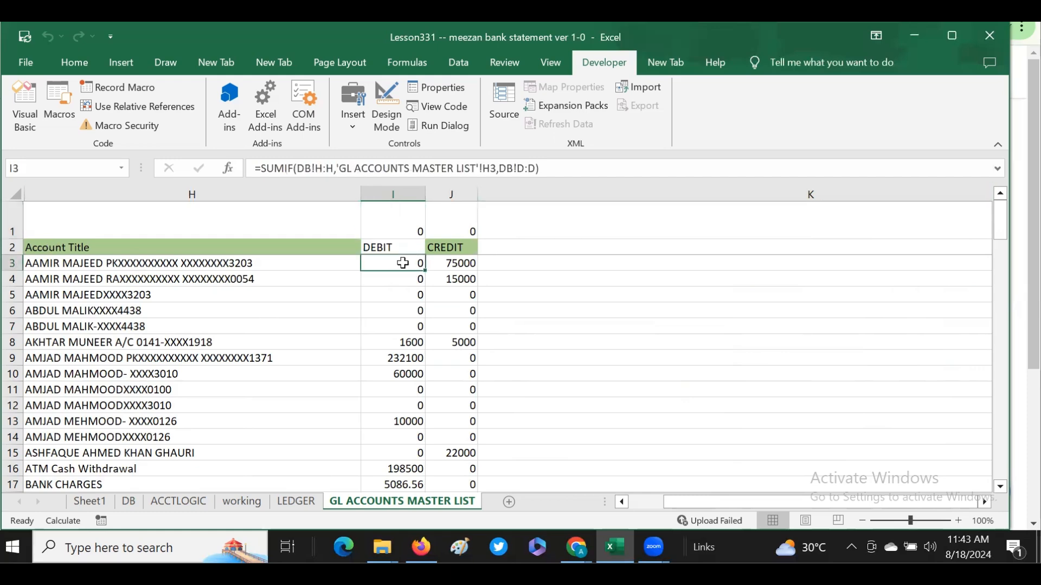
pyautogui.click(263, 170)
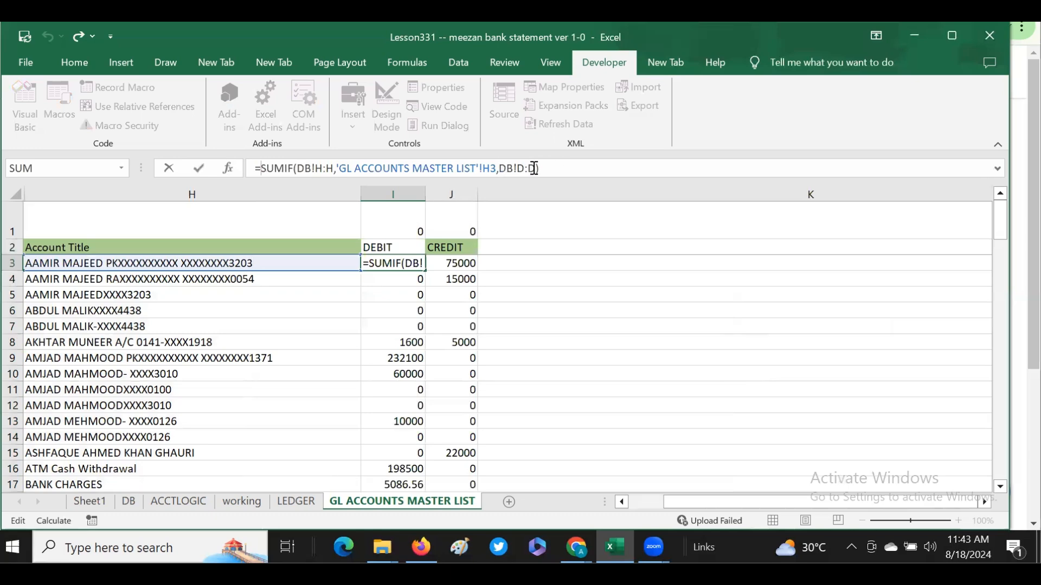
pyautogui.press('Return')
pyautogui.click(401, 262)
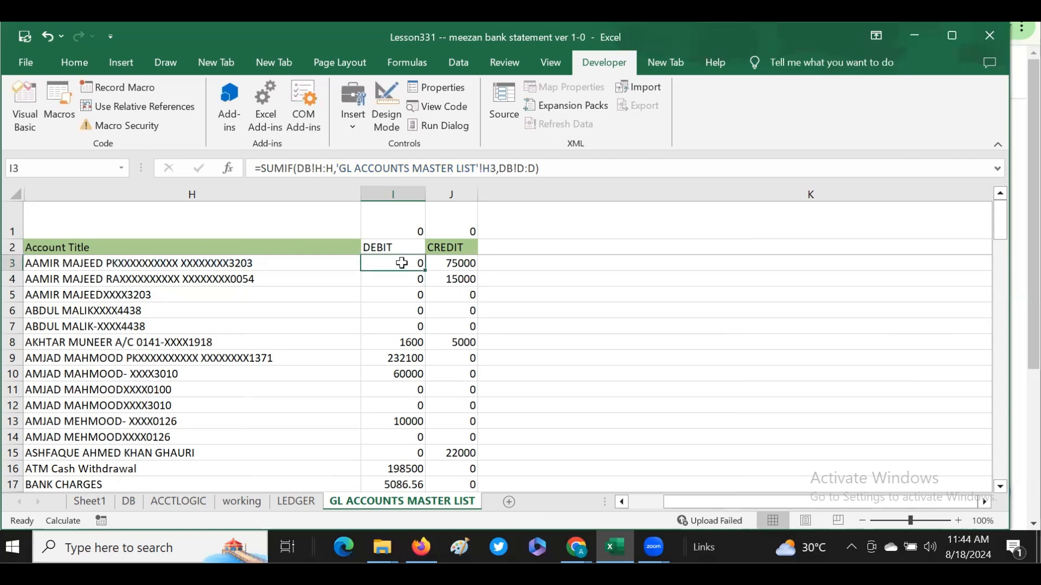
# - Compare the CREDIT formula in J3 with the DEBIT formula in I3 and highlight its sum range DB!E:E
pyautogui.click(443, 261)
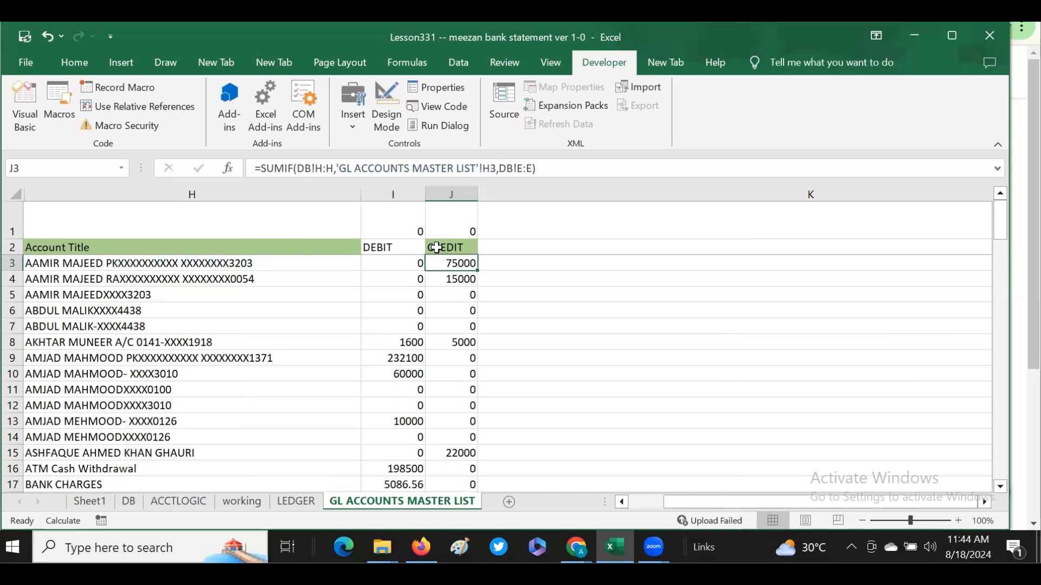
pyautogui.click(389, 263)
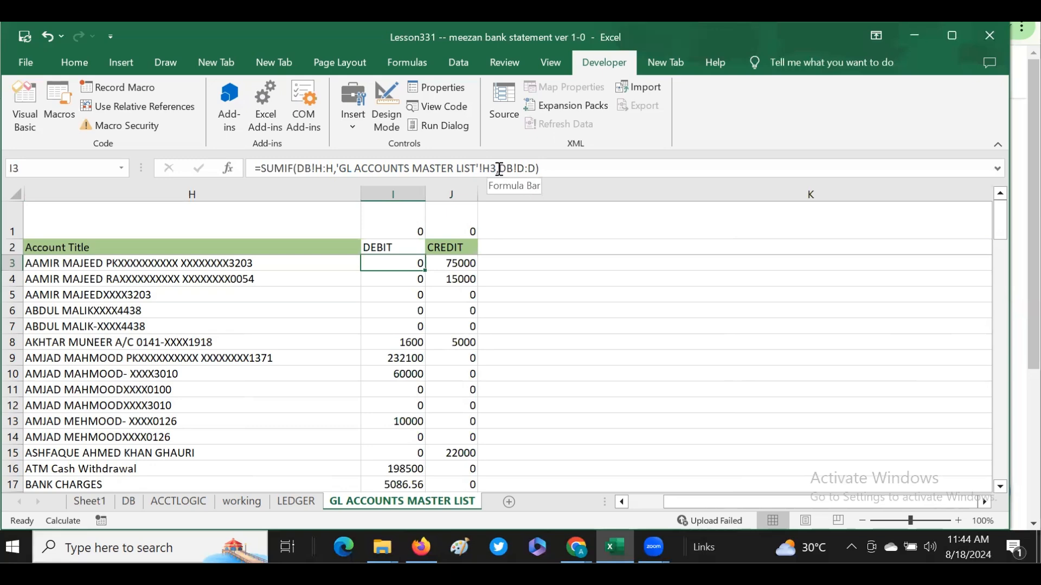
pyautogui.click(463, 263)
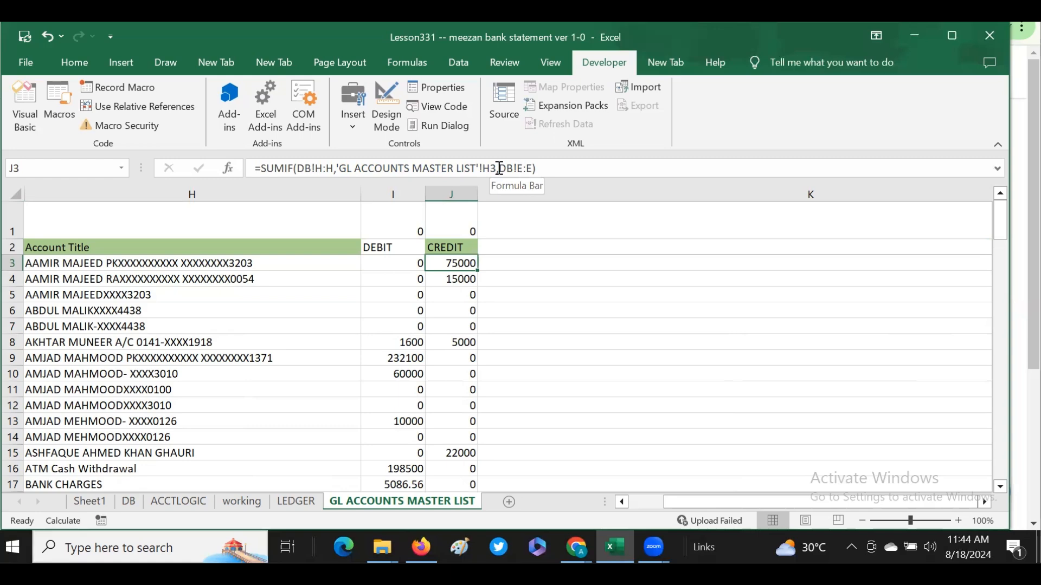
pyautogui.moveTo(500, 168); pyautogui.dragTo(535, 168)
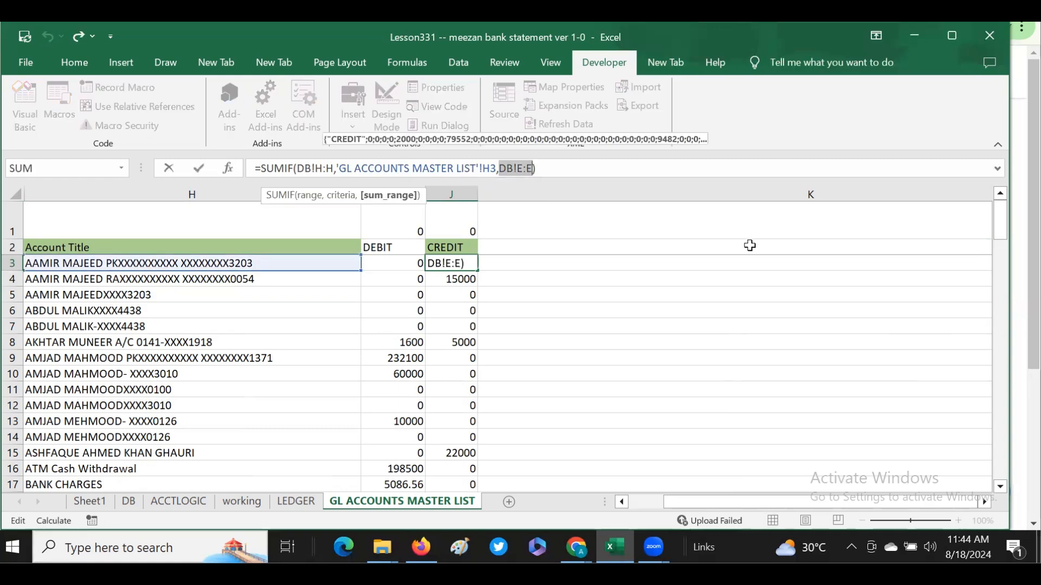
pyautogui.press('Escape')
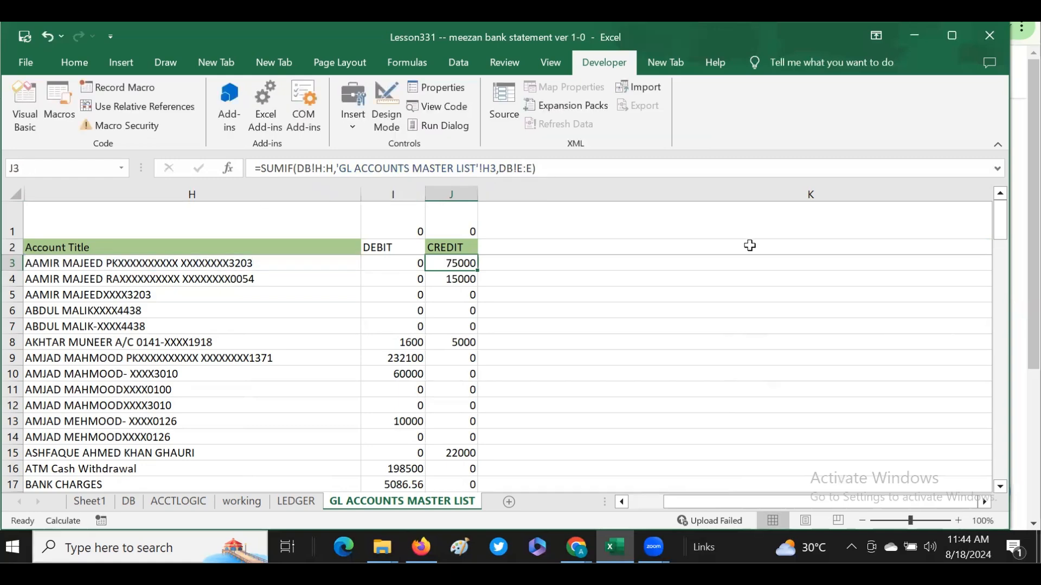
# - Clear the DEBIT and CREDIT formulas from row 4 down in GL ACCOUNTS MASTER LIST, keeping those in I3:J3
pyautogui.click(398, 263)
pyautogui.moveTo(410, 263); pyautogui.dragTo(465, 263)
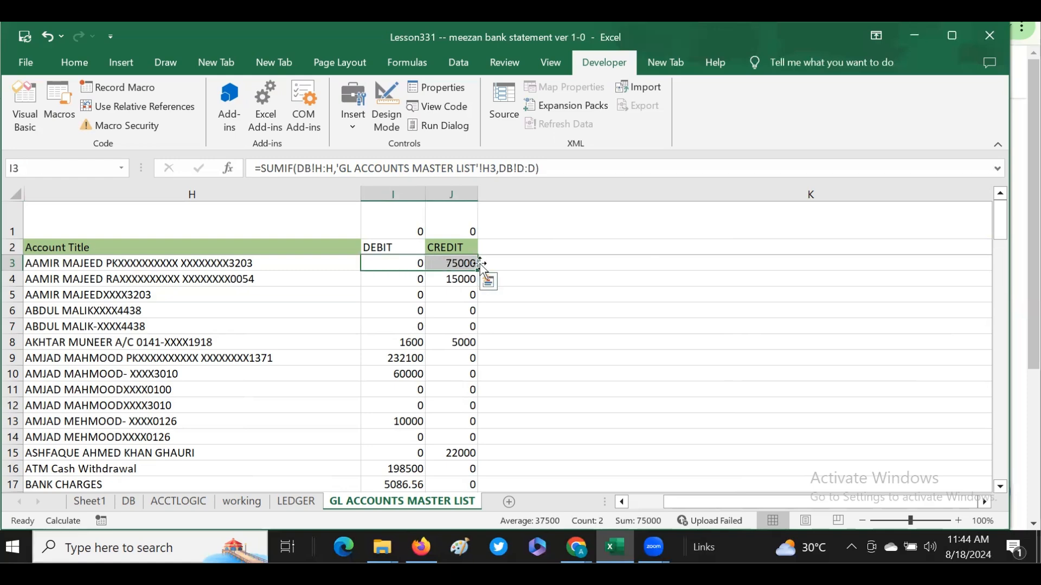
pyautogui.click(413, 281)
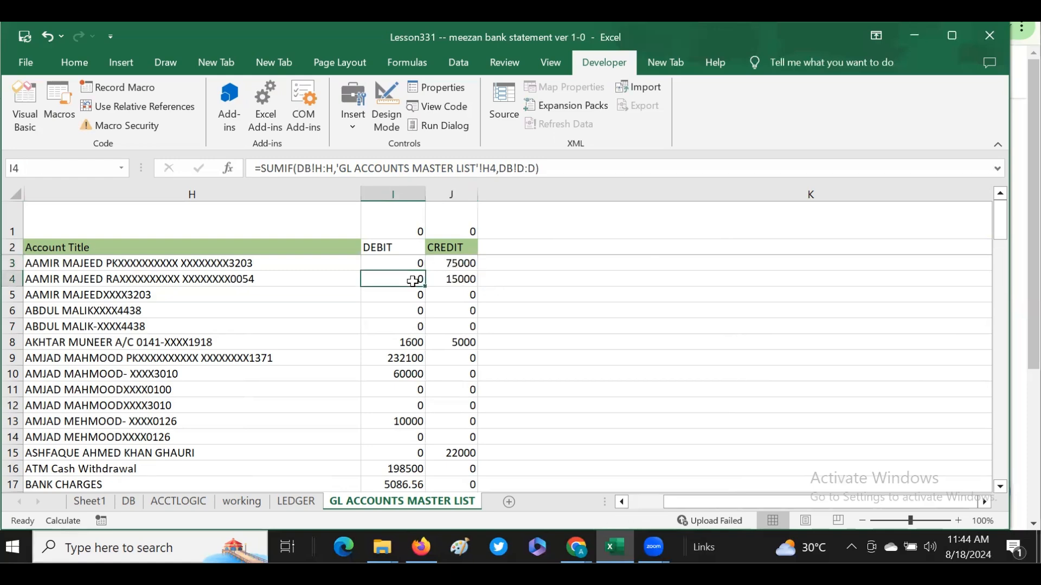
pyautogui.hotkey('ctrl', 'shift', 'Right')
pyautogui.hotkey('ctrl', 'shift', 'Left')
pyautogui.hotkey('ctrl', 'shift', 'Down')
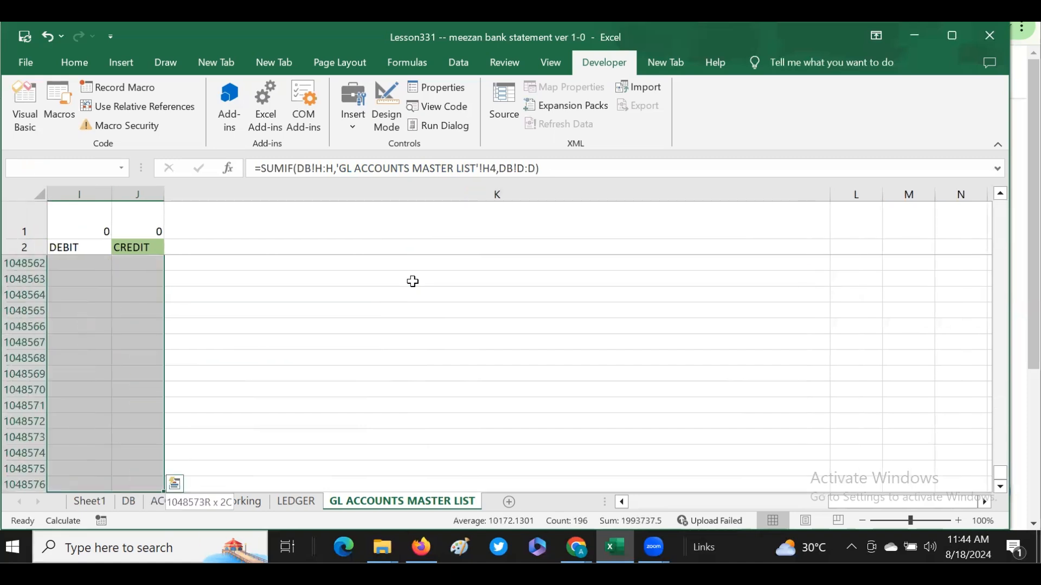
pyautogui.press('Delete')
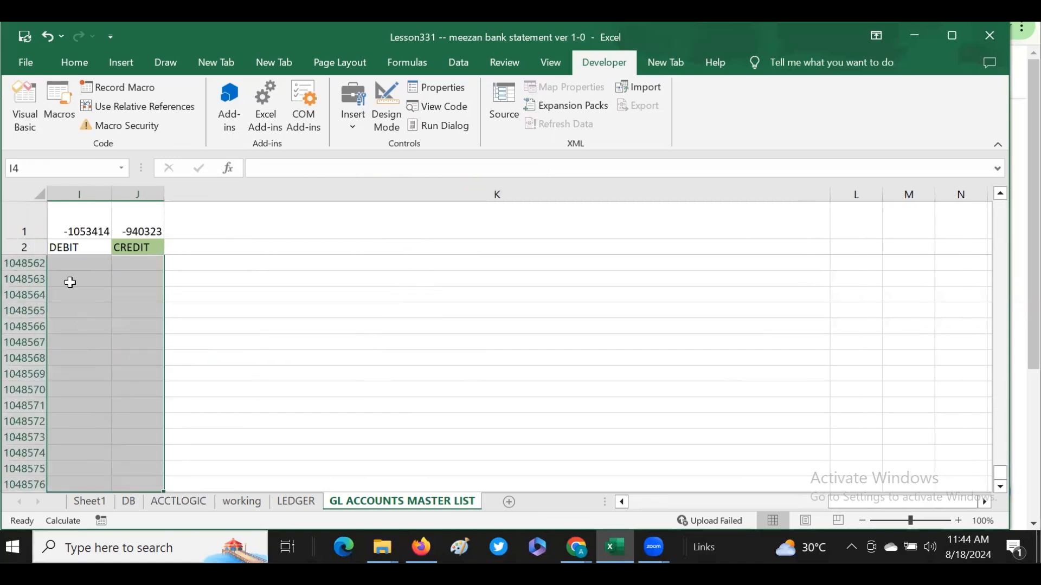
# - Fill the I3:J3 SUMIF formulas down the DEBIT and CREDIT columns for all account titles
pyautogui.click(101, 231)
pyautogui.press('Down')
pyautogui.press('Down')
pyautogui.press('Down')
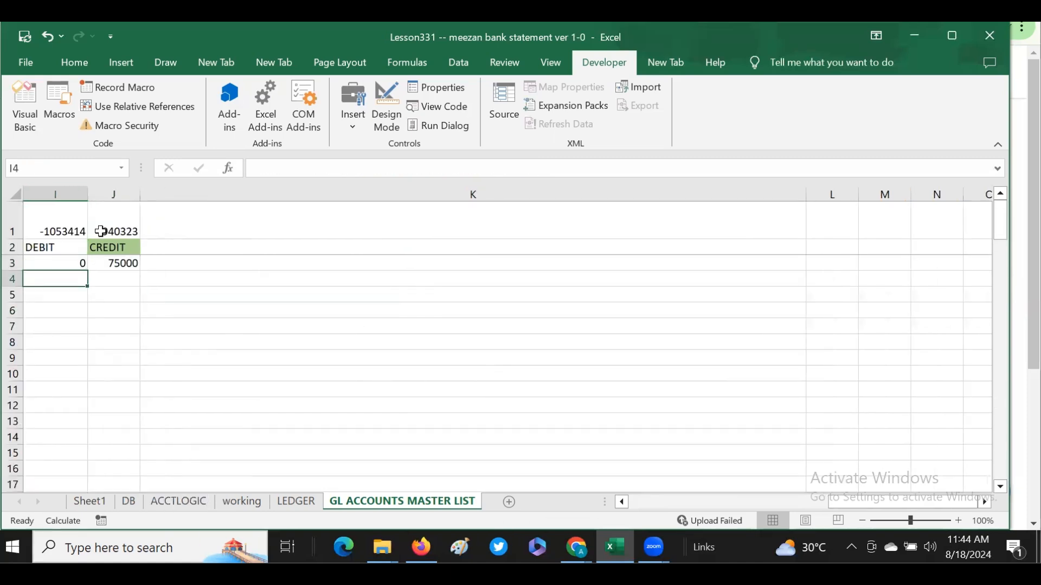
pyautogui.click(63, 262)
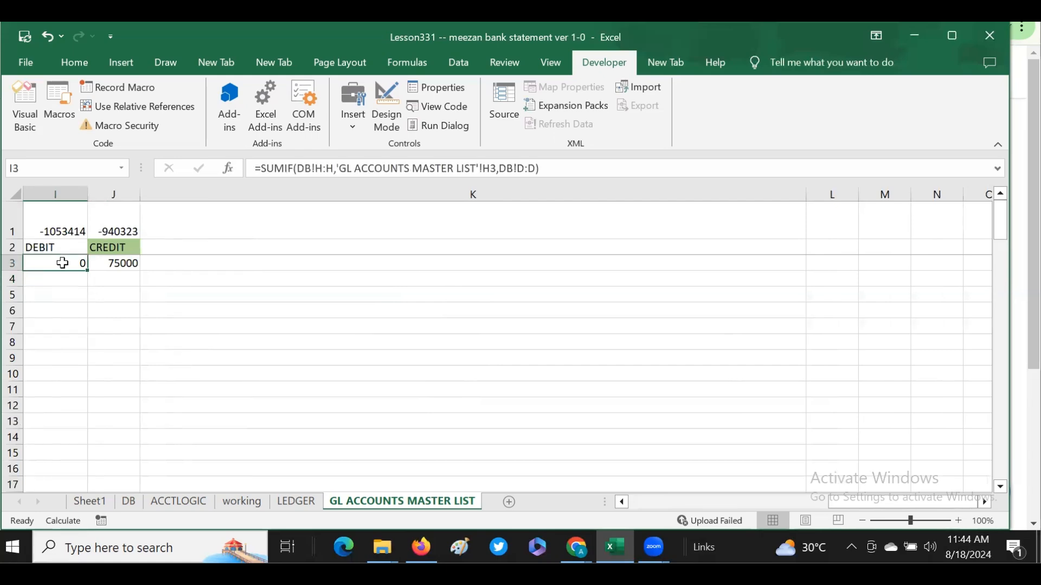
pyautogui.press('Left')
pyautogui.press('Left')
pyautogui.press('Left')
pyautogui.press('Left')
pyautogui.press('Left')
pyautogui.press('Right')
pyautogui.press('Right')
pyautogui.press('Right')
pyautogui.press('Right')
pyautogui.press('Right')
pyautogui.press('Right')
pyautogui.press('Right')
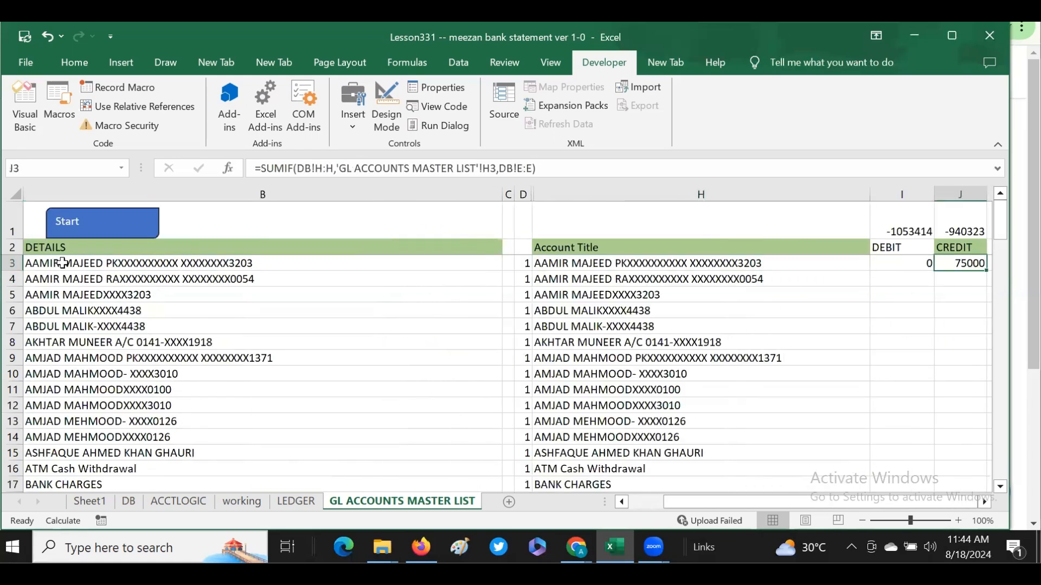
pyautogui.click(62, 263)
pyautogui.press('Left')
pyautogui.press('Right')
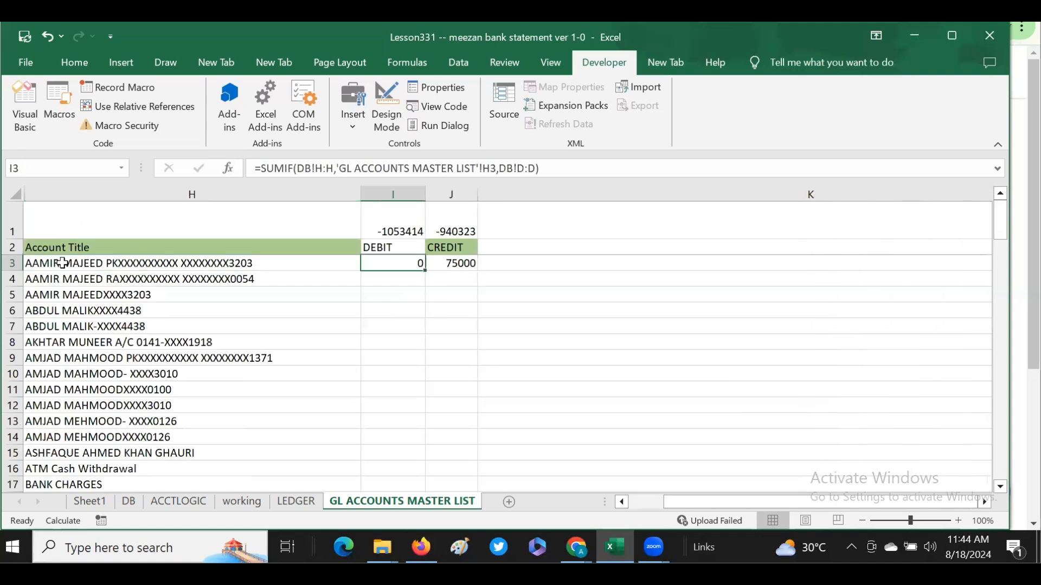
pyautogui.moveTo(374, 263); pyautogui.dragTo(469, 261)
pyautogui.doubleClick(477, 269)
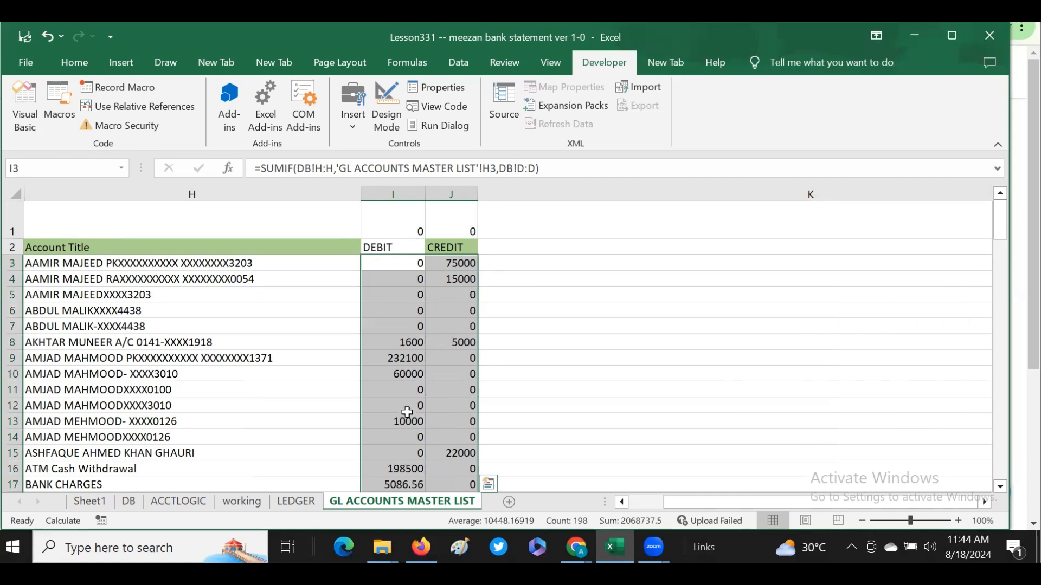
# - Inspect row 8 of GL ACCOUNTS MASTER LIST, covering its account title, COUNTIF check and DEBIT and CREDIT amounts
pyautogui.click(117, 343)
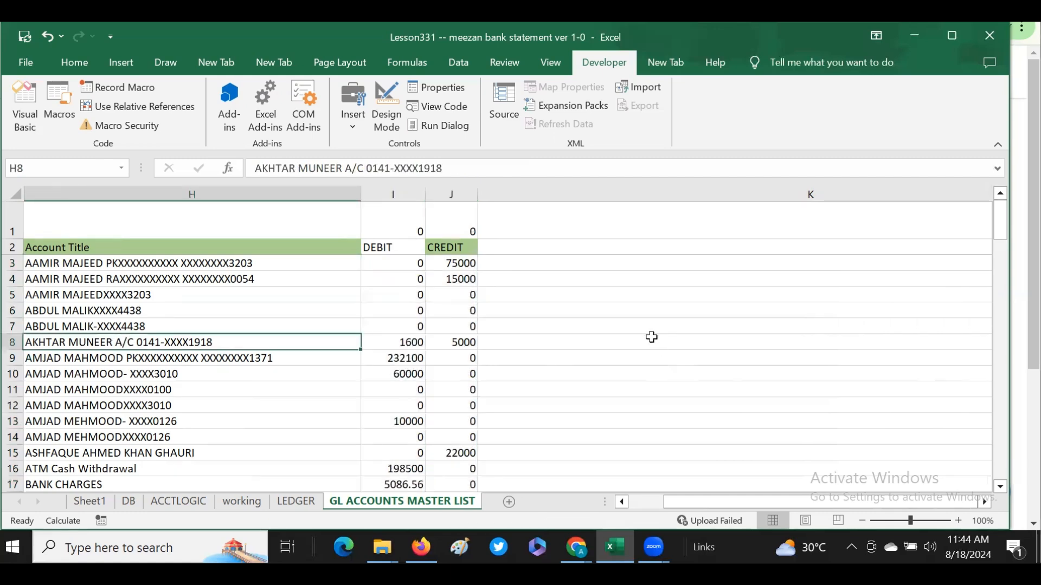
pyautogui.press('Right')
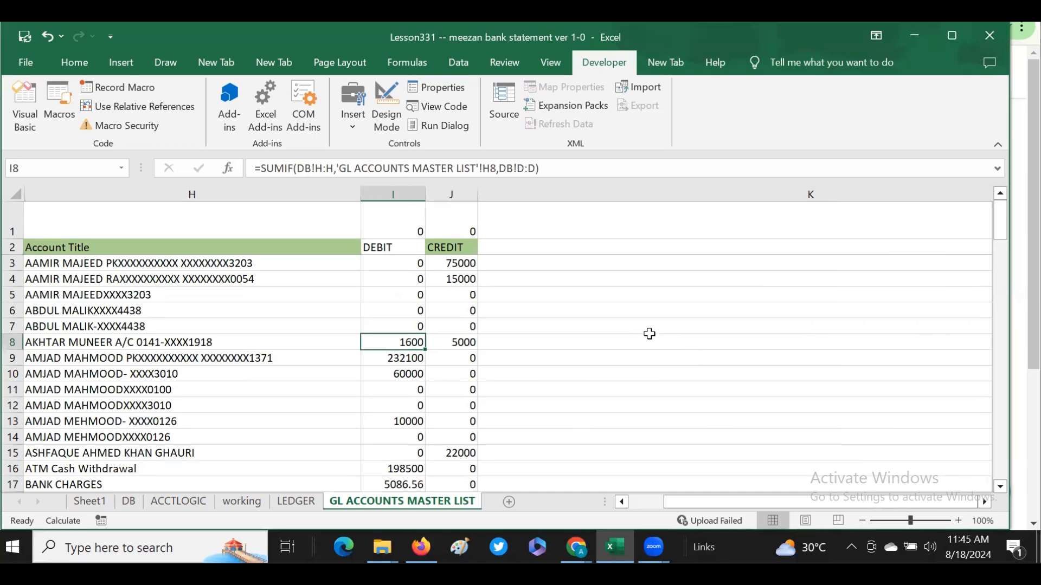
pyautogui.press('Left')
pyautogui.press('Right')
pyautogui.press('Left')
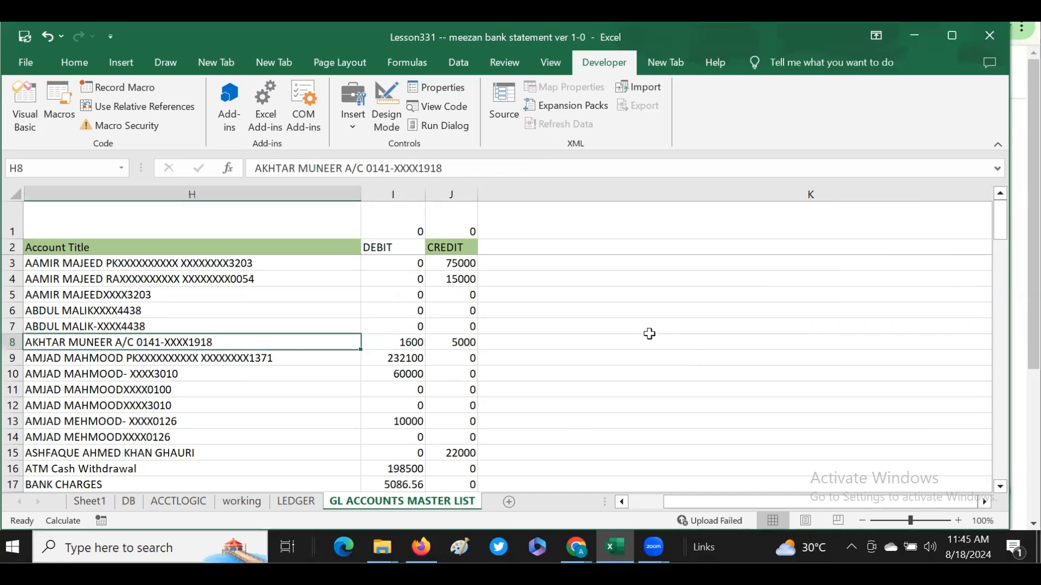
pyautogui.press('Right')
pyautogui.press('Left')
pyautogui.press('Left')
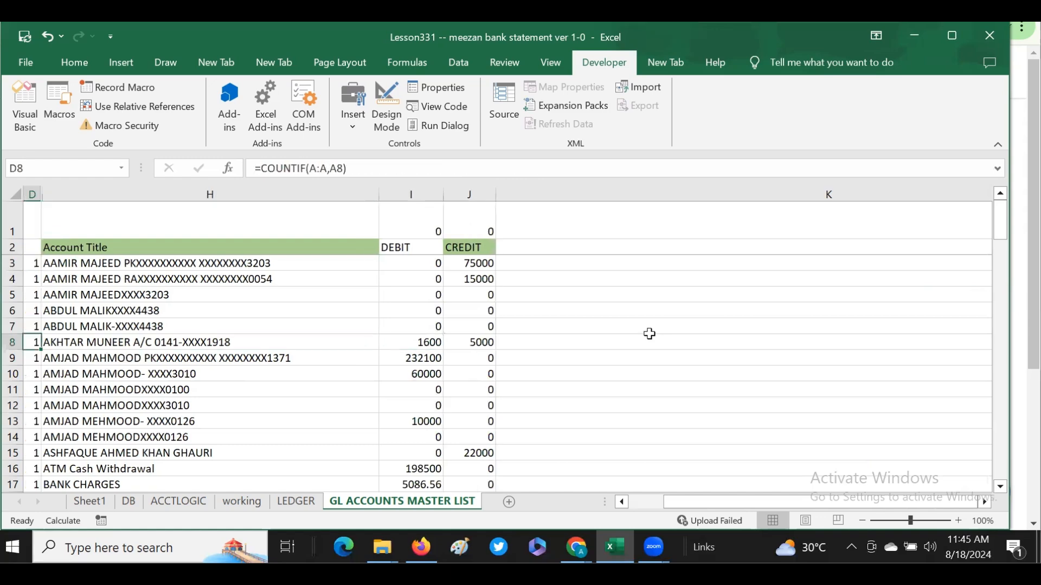
pyautogui.press('Left')
pyautogui.press('Right')
pyautogui.press('Right')
pyautogui.press('Right')
pyautogui.press('Right')
pyautogui.press('Left')
pyautogui.press('Left')
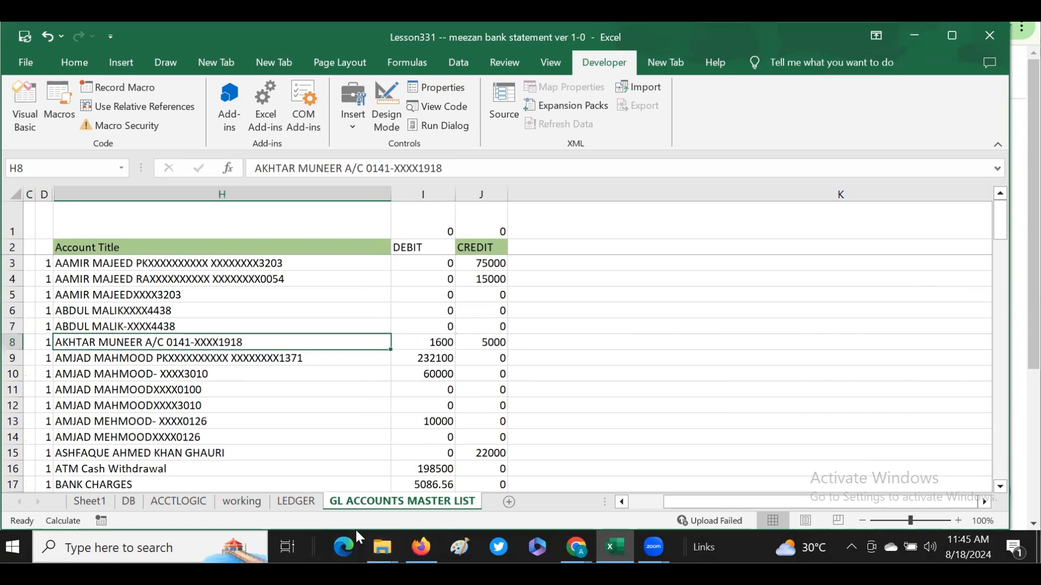
# - On the LEDGER sheet, enter the row 8 account holder's name in C1 and generate the ledger report
pyautogui.hotkey('ctrl', 'pageup')
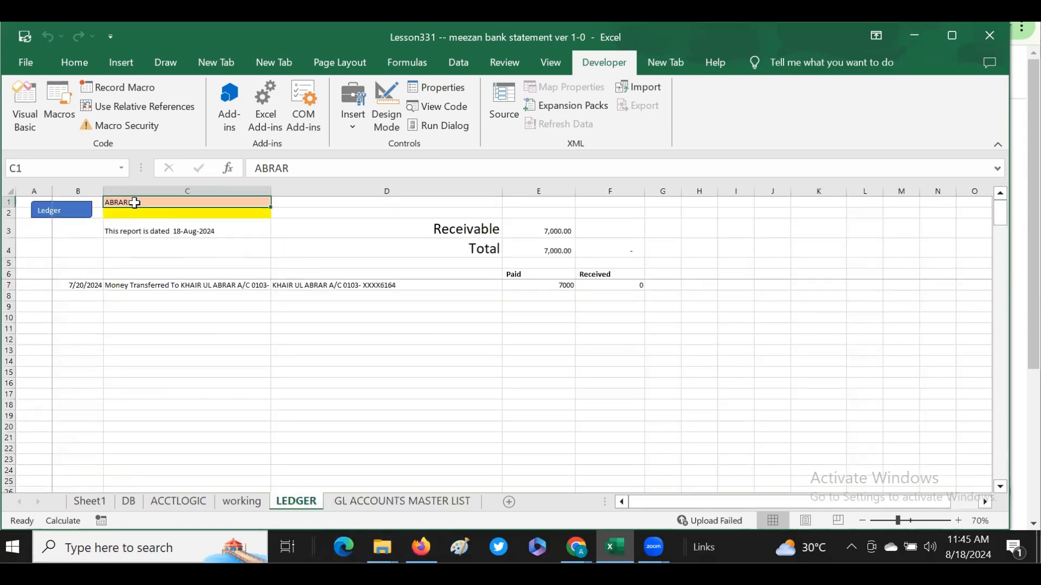
pyautogui.write('MUNEER')
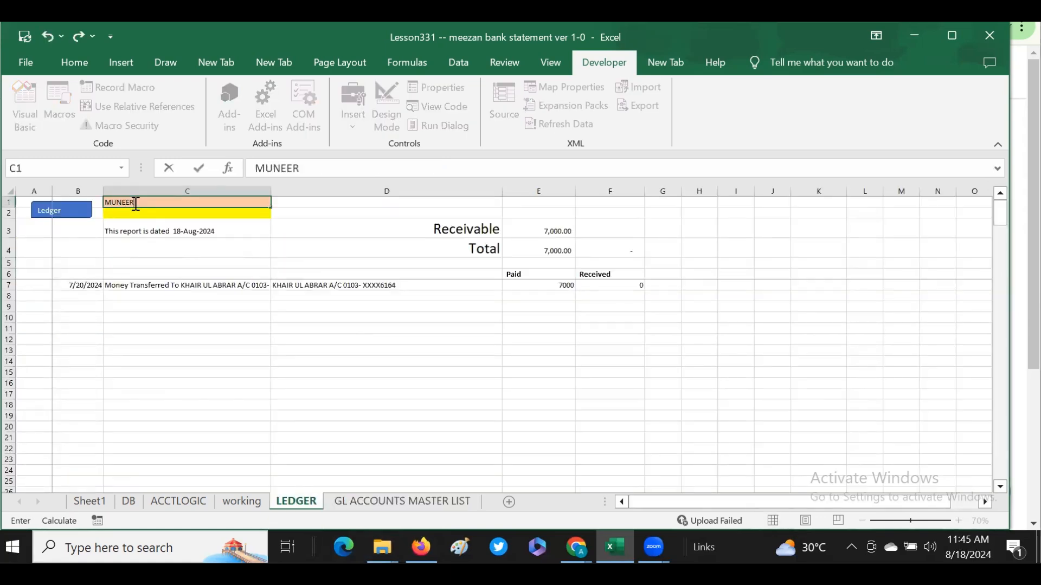
pyautogui.press('Return')
pyautogui.click(64, 211)
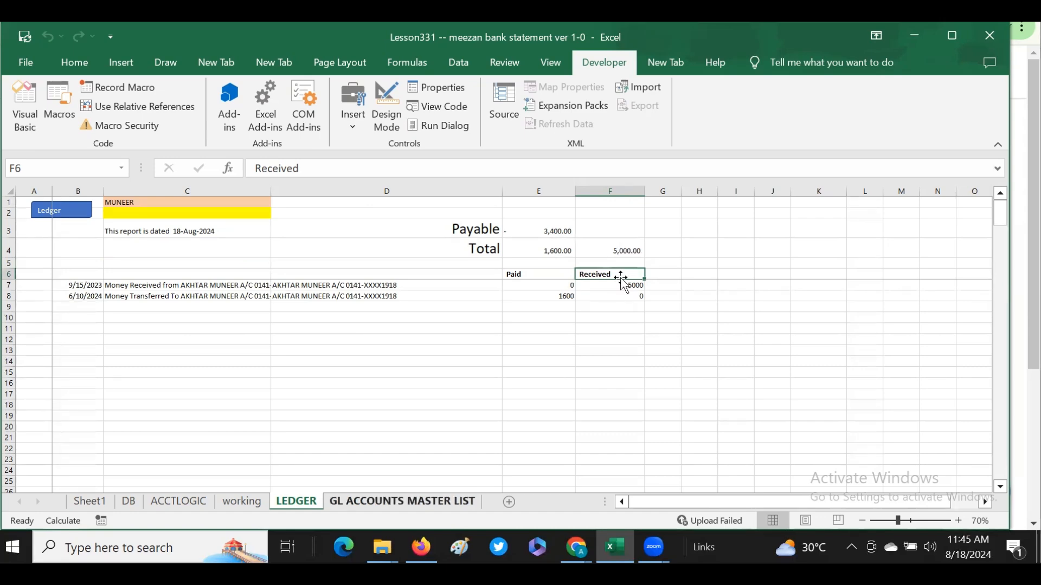
# - Check the DEBIT and CREDIT amounts in I8 and J8 of GL ACCOUNTS MASTER LIST against the ledger totals
pyautogui.click(401, 501)
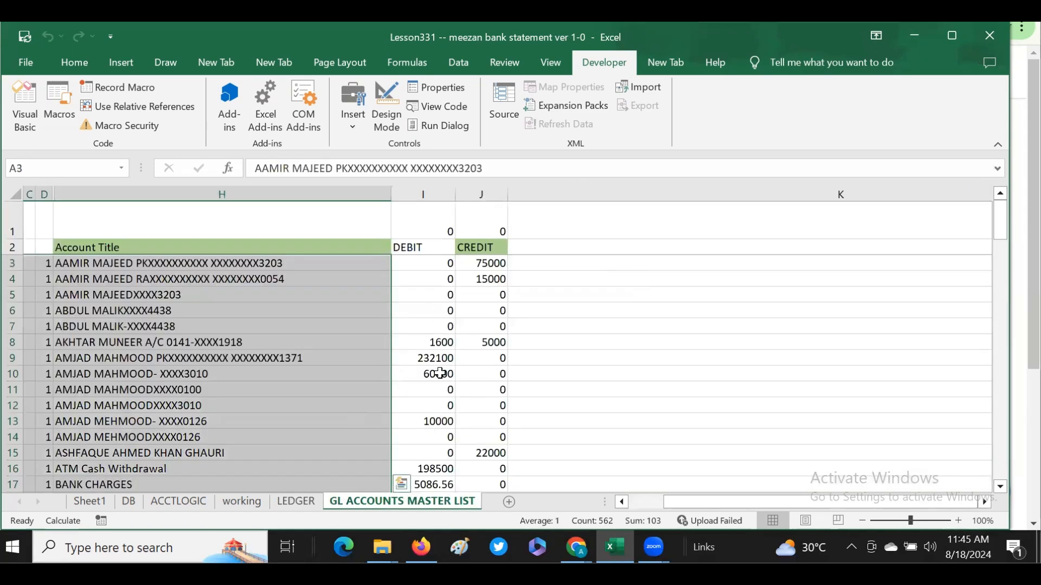
pyautogui.click(439, 342)
pyautogui.click(491, 342)
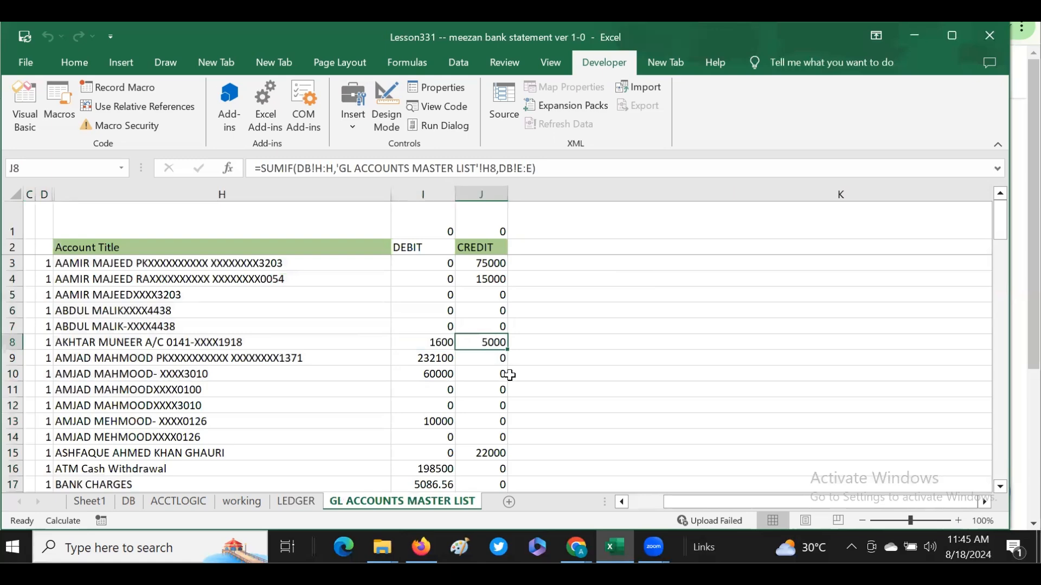
# - Review the ACCT column of the ACCTLOGIC sheet from the first rows down to row 98
pyautogui.hotkey('ctrl', 'pageup')
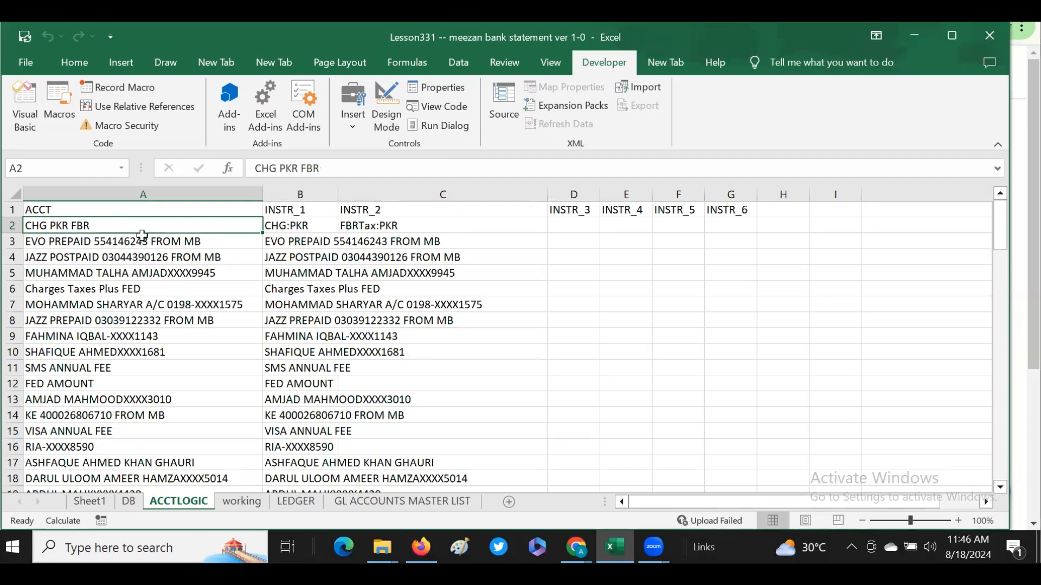
pyautogui.click(121, 401)
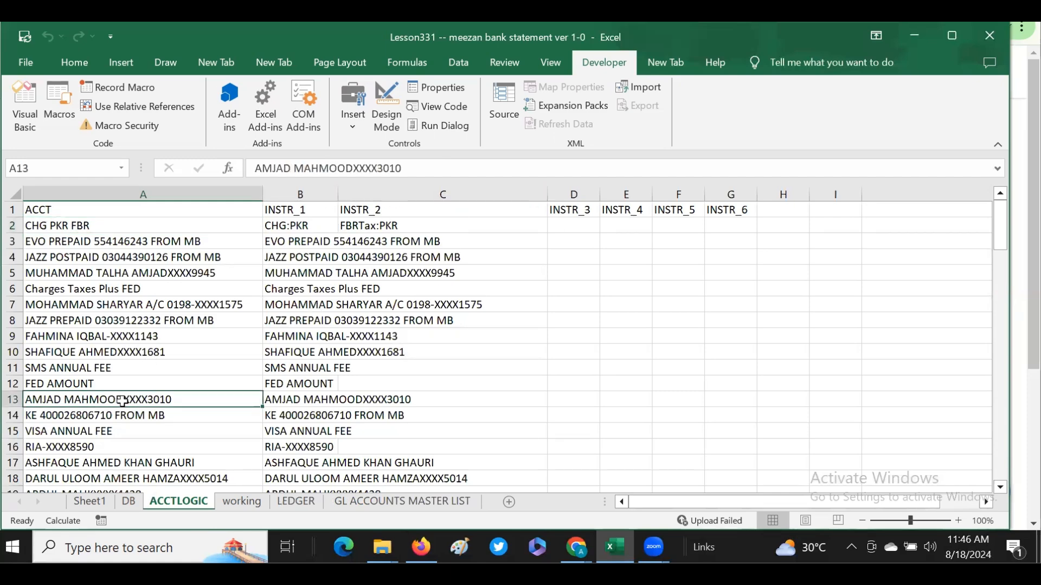
pyautogui.press('Down')
pyautogui.press('Down')
pyautogui.press('Down')
pyautogui.press('Down')
pyautogui.press('Down')
pyautogui.press('Down')
pyautogui.press('Down')
pyautogui.press('Down')
pyautogui.press('Down')
pyautogui.press('Down')
pyautogui.press('Down')
pyautogui.press('Down')
pyautogui.press('Down')
pyautogui.press('Down')
pyautogui.press('Down')
pyautogui.press('Down')
pyautogui.press('Down')
pyautogui.press('Down')
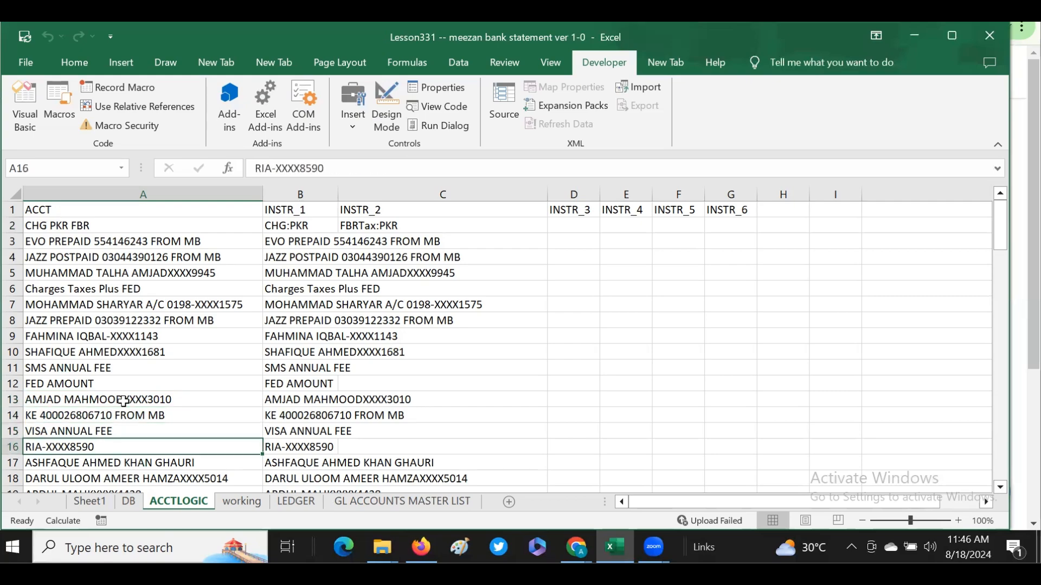
pyautogui.press('Down')
pyautogui.press('Down')
pyautogui.press('Down')
pyautogui.press('Down')
pyautogui.press('Down')
pyautogui.press('Down')
pyautogui.press('Down')
pyautogui.press('Down')
pyautogui.press('Down')
pyautogui.press('Down')
pyautogui.press('Down')
pyautogui.press('Down')
pyautogui.press('Down')
pyautogui.press('Down')
pyautogui.press('Down')
pyautogui.press('Down')
pyautogui.press('Down')
pyautogui.press('Down')
pyautogui.press('Down')
pyautogui.press('Down')
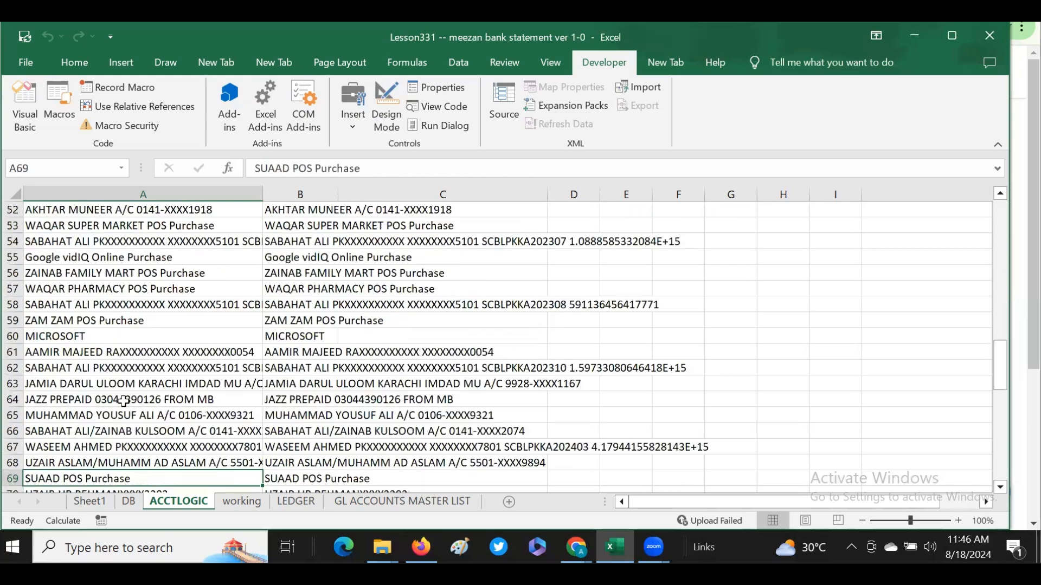
pyautogui.press('Down')
pyautogui.press('Down')
pyautogui.press('Down')
pyautogui.press('Down')
pyautogui.press('Down')
pyautogui.press('Down')
pyautogui.press('Down')
pyautogui.press('Down')
pyautogui.press('Down')
pyautogui.press('Down')
pyautogui.press('Down')
pyautogui.press('Down')
pyautogui.press('Down')
pyautogui.press('Down')
pyautogui.press('Down')
pyautogui.press('Down')
pyautogui.press('Down')
pyautogui.press('Down')
pyautogui.press('Down')
pyautogui.press('Down')
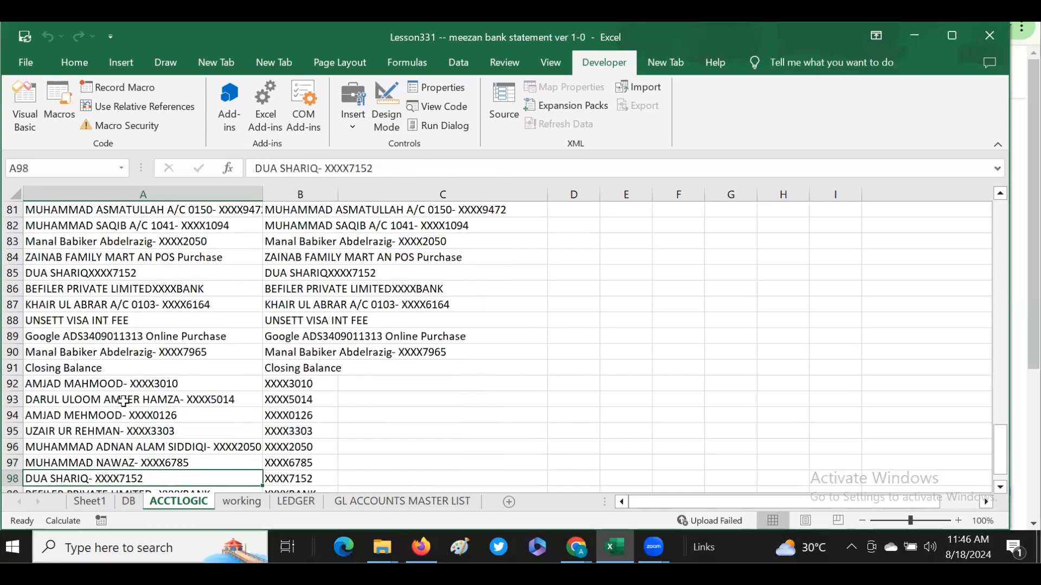
# - Examine the ACCTLOGIC entries in rows 98 to 100, comparing the REV JAZZ account with its INSTR_1 value
pyautogui.press('Right')
pyautogui.press('Right')
pyautogui.press('Left')
pyautogui.press('Left')
pyautogui.press('Down')
pyautogui.press('Down')
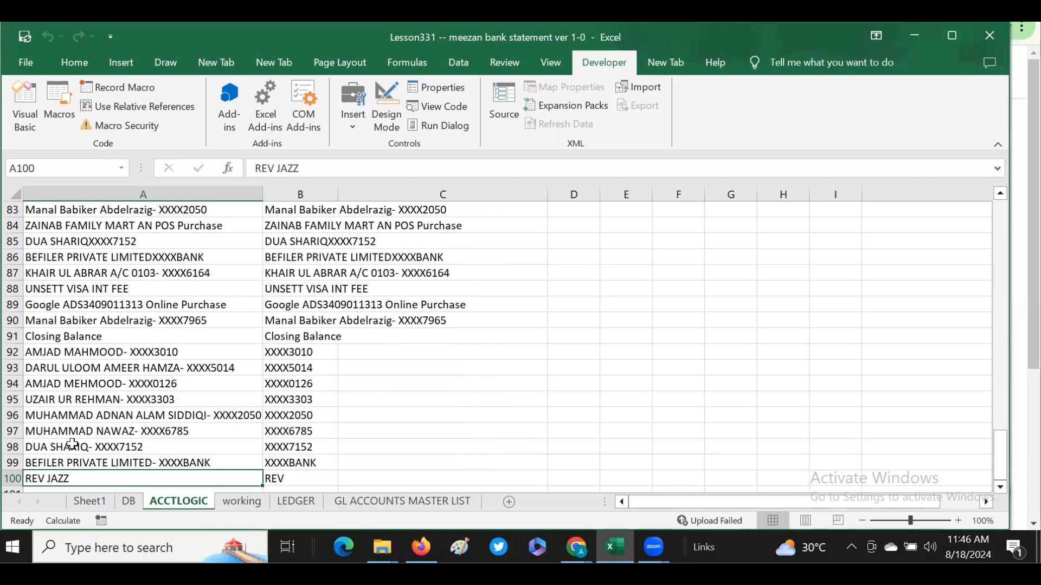
pyautogui.click(73, 451)
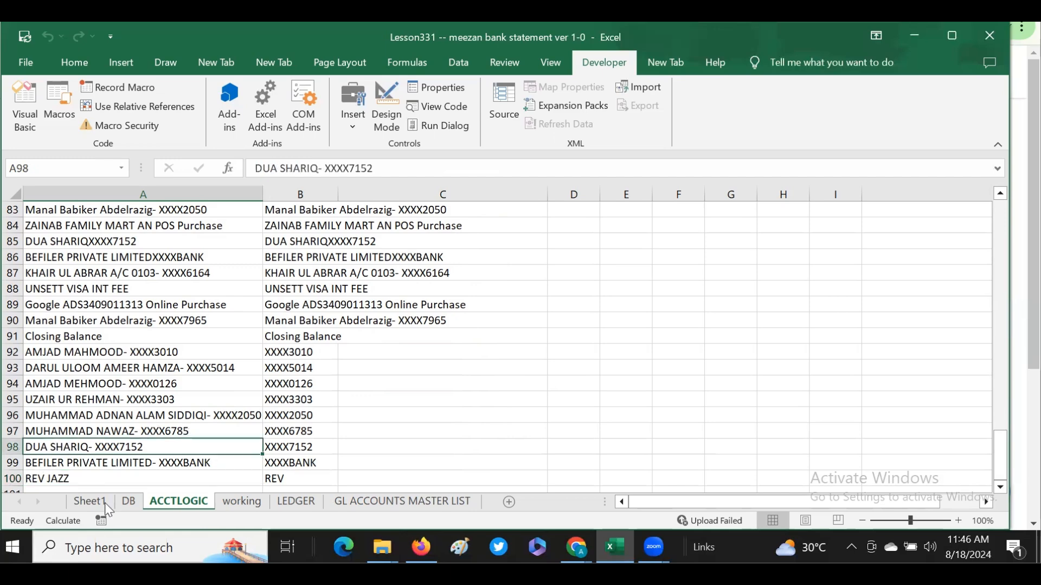
pyautogui.click(65, 479)
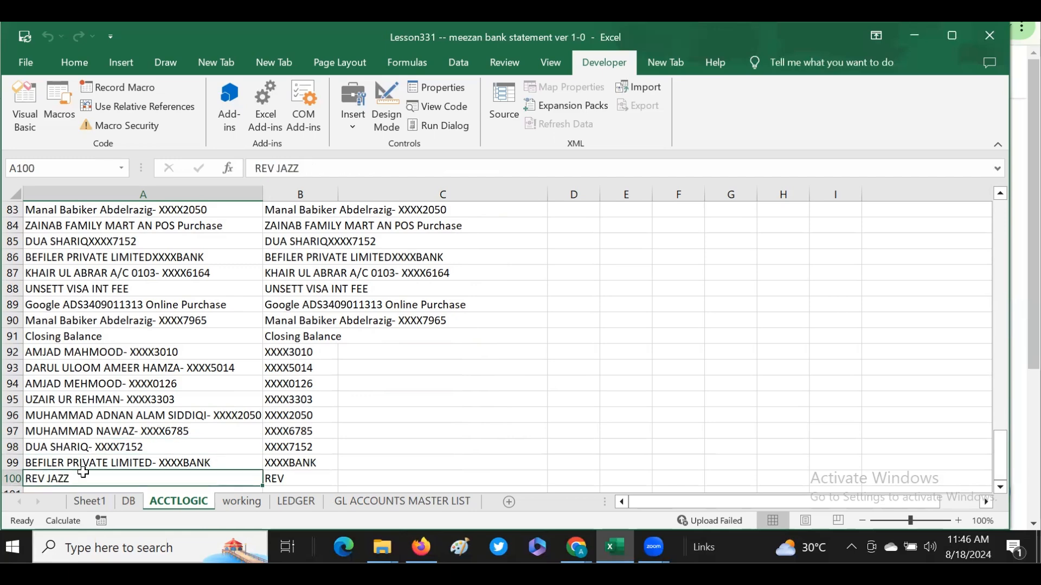
pyautogui.press('Right')
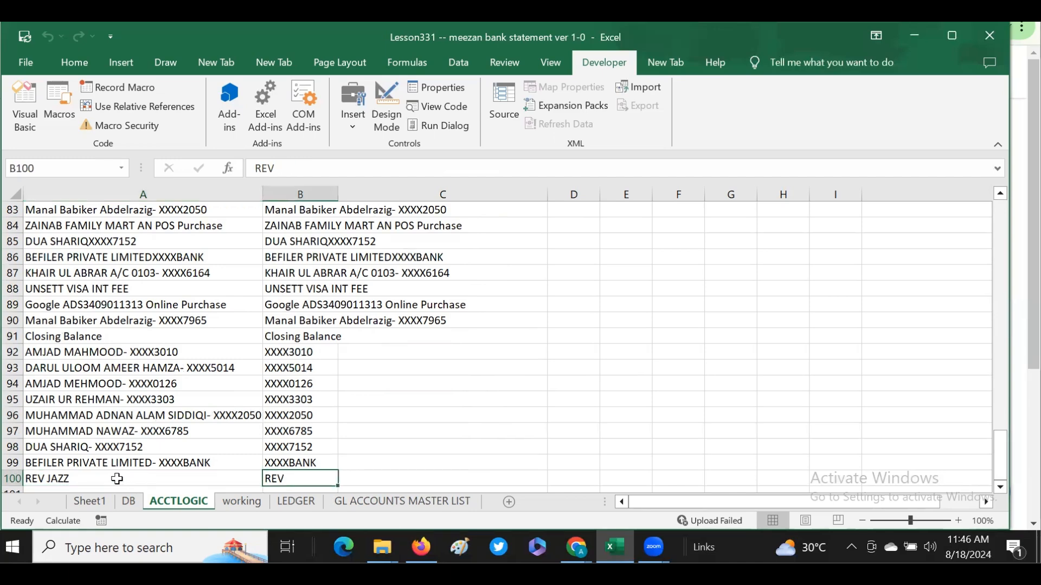
pyautogui.press('Left')
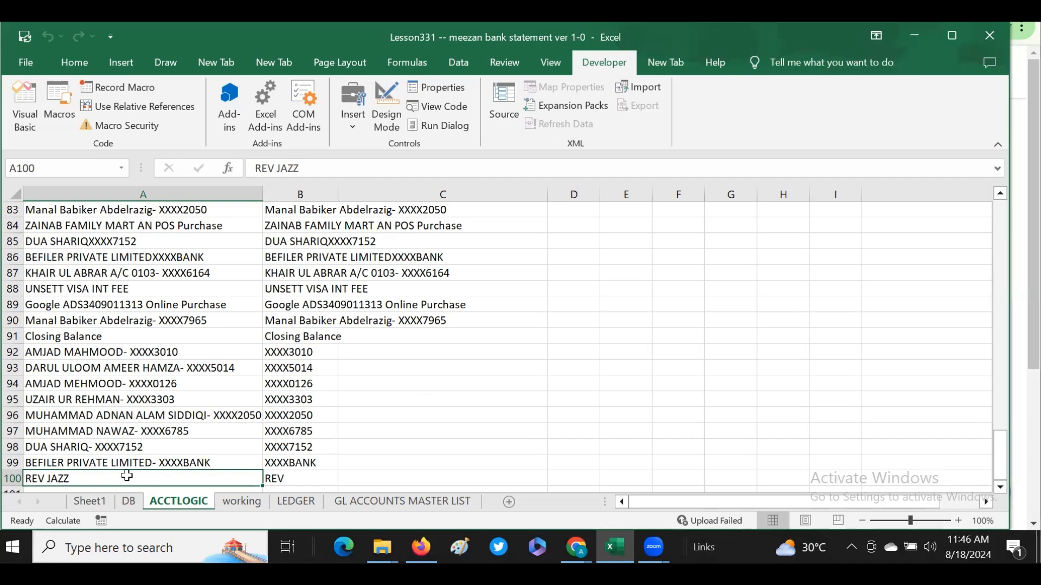
pyautogui.press('Right')
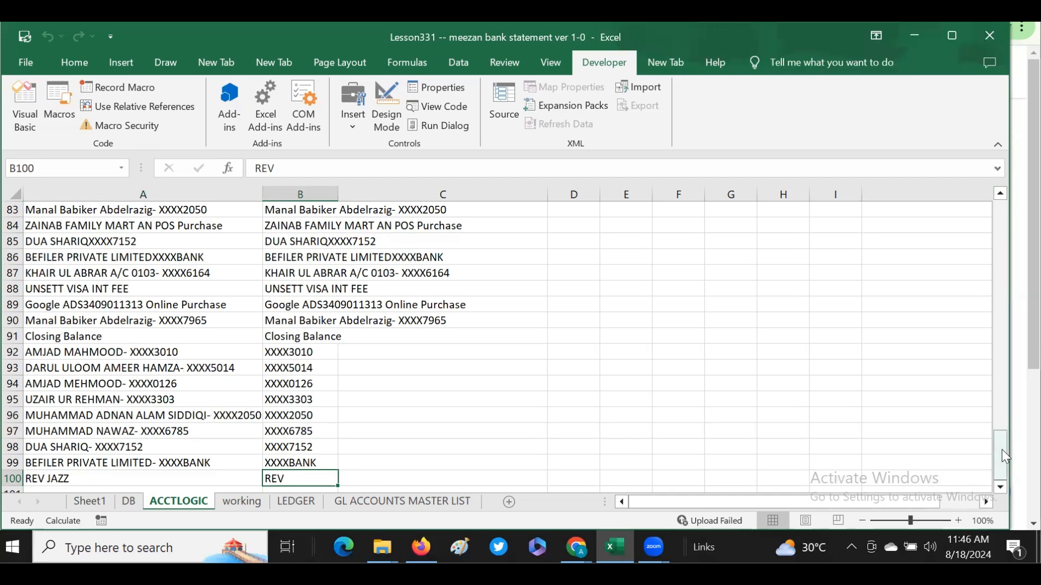
# - Return to the start of ACCTLOGIC and examine the INSTR_1 values in B3 and B2
pyautogui.moveTo(1001, 450); pyautogui.dragTo(1001, 445)
pyautogui.moveTo(970, 68); pyautogui.dragTo(727, 142)
pyautogui.click(290, 241)
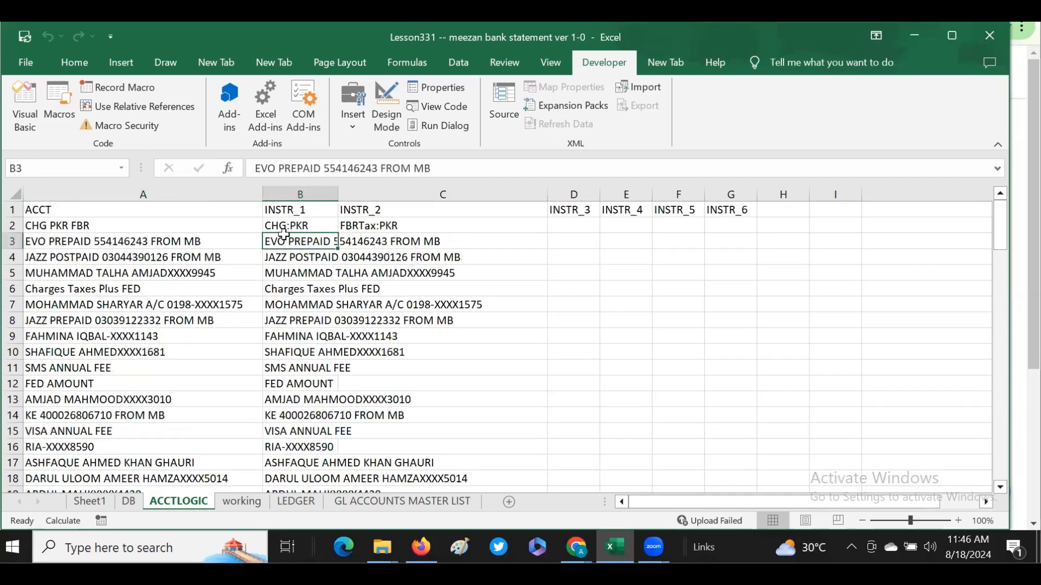
pyautogui.click(295, 226)
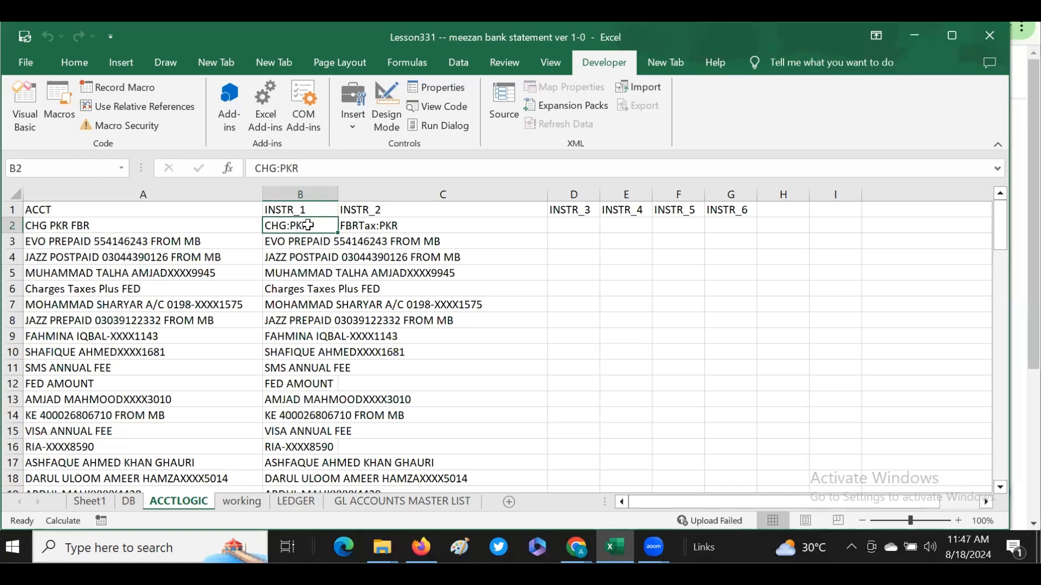
# - On the DB sheet, compare the remittance description in B105 with its matched account in H105
pyautogui.click(128, 501)
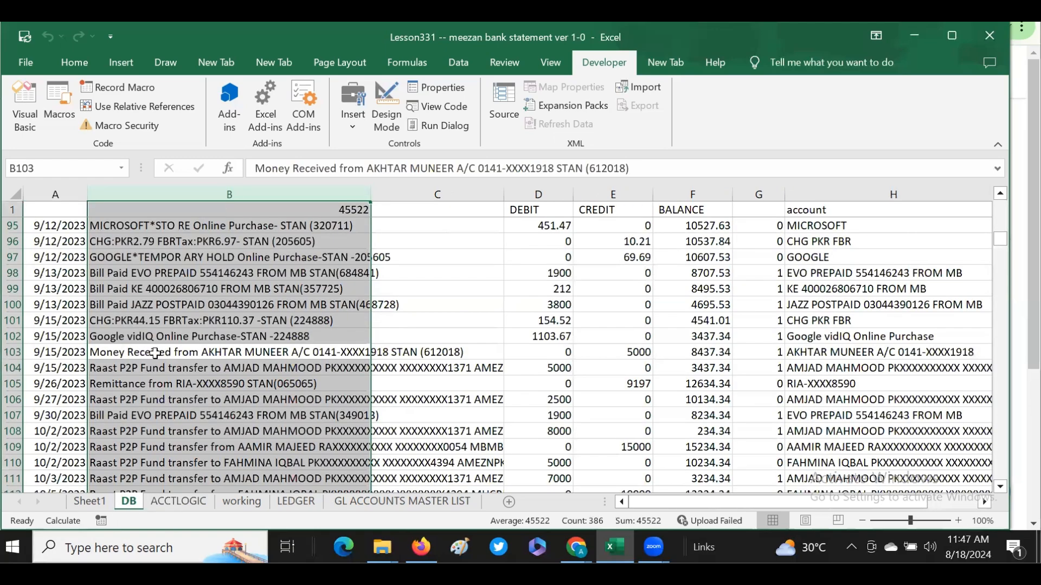
pyautogui.click(155, 386)
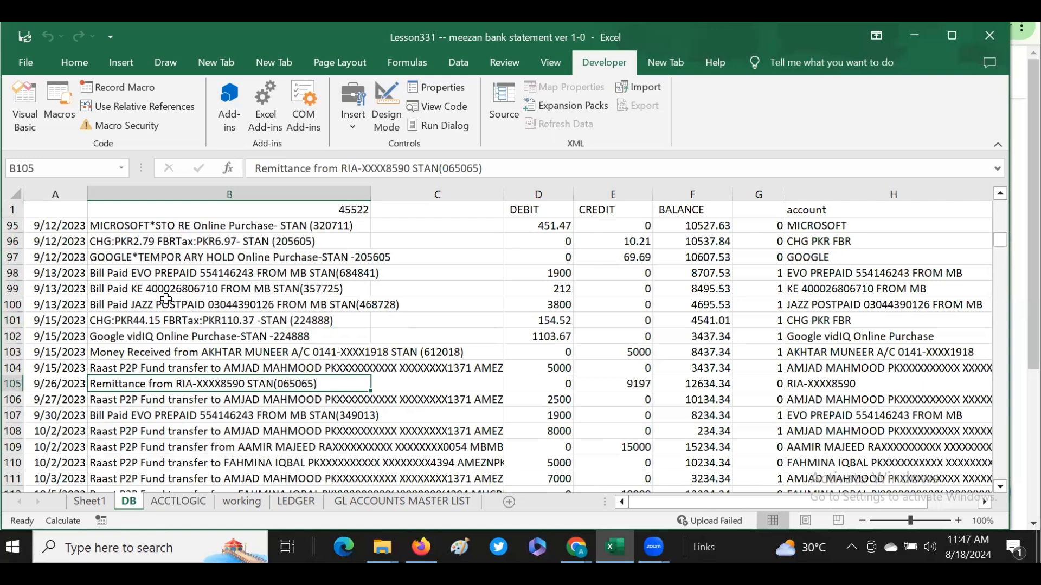
pyautogui.click(836, 383)
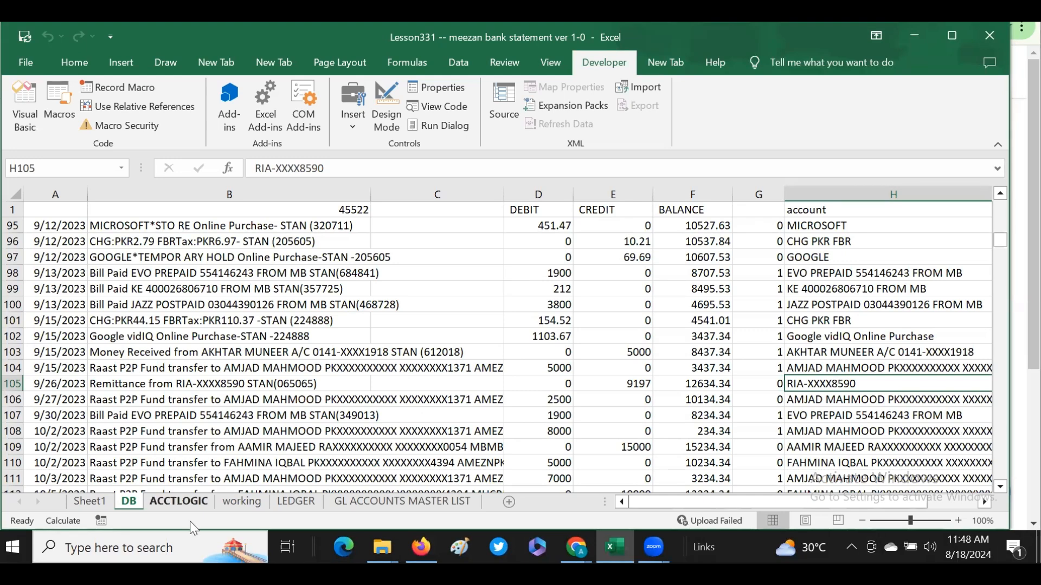
# - On the LEDGER sheet, set the account search term in C1 to FBR and generate the ledger report
pyautogui.click(296, 501)
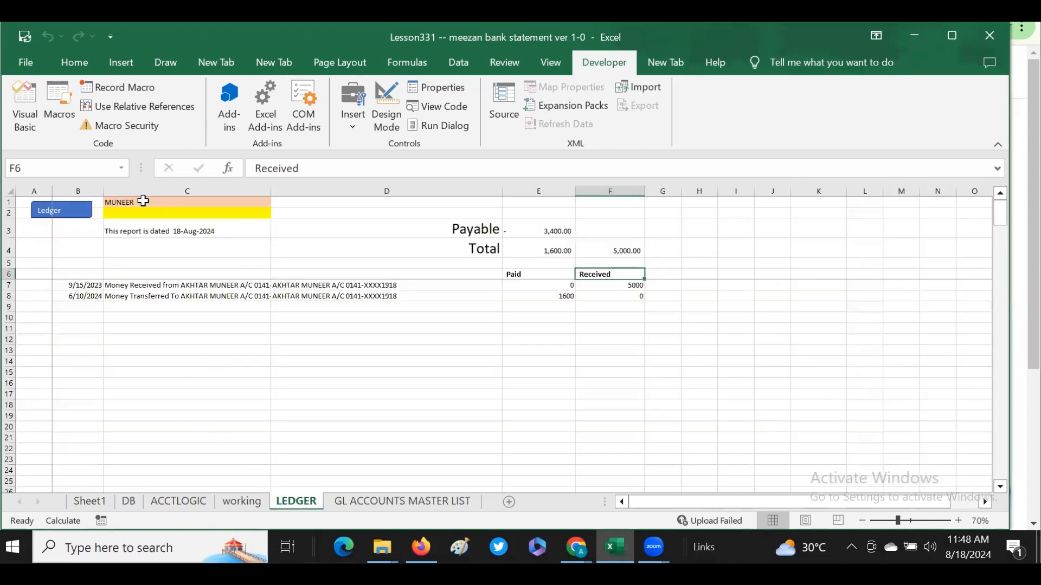
pyautogui.click(144, 202)
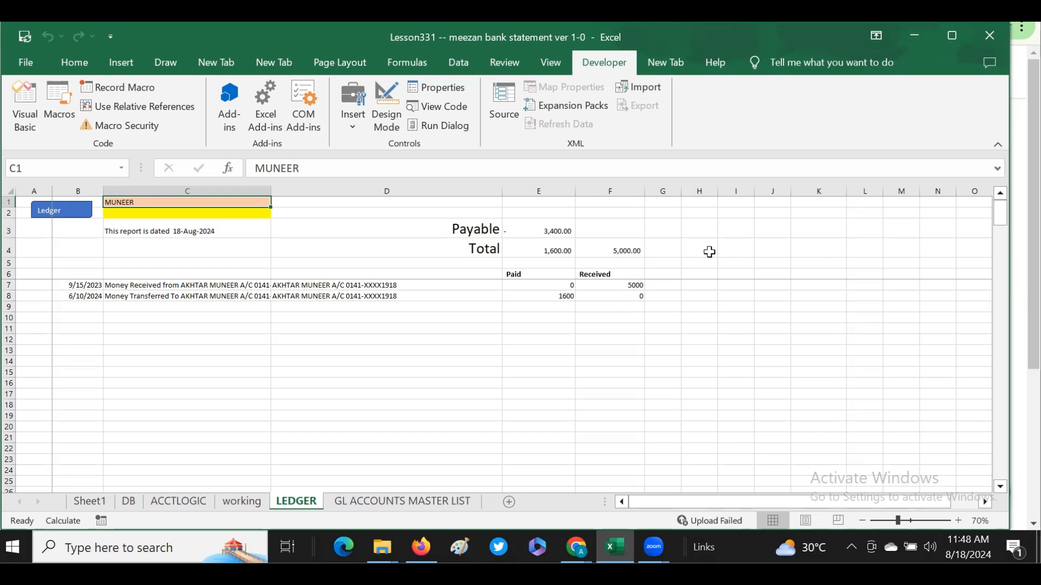
pyautogui.write('FBR')
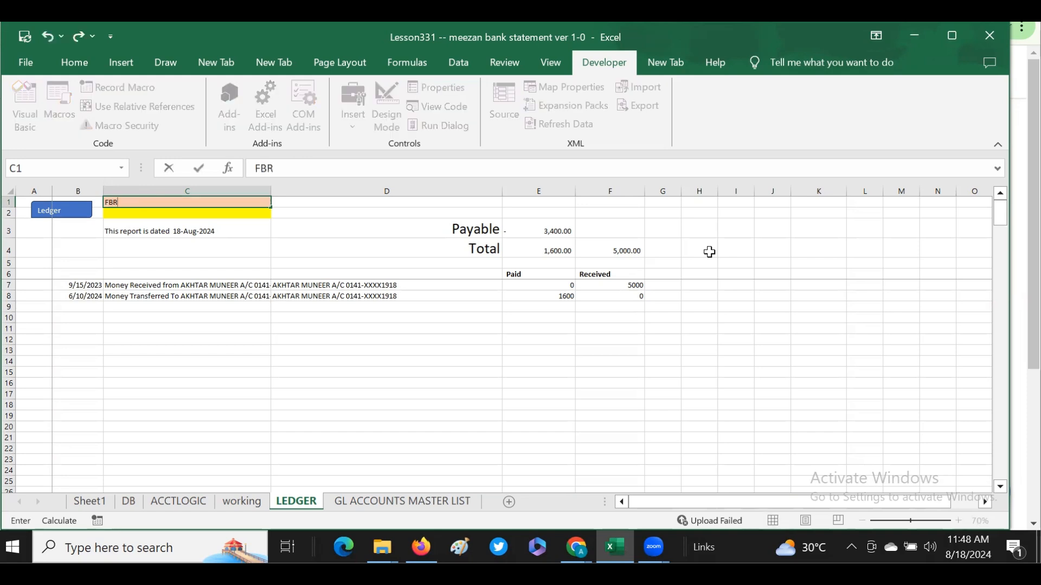
pyautogui.press('Return')
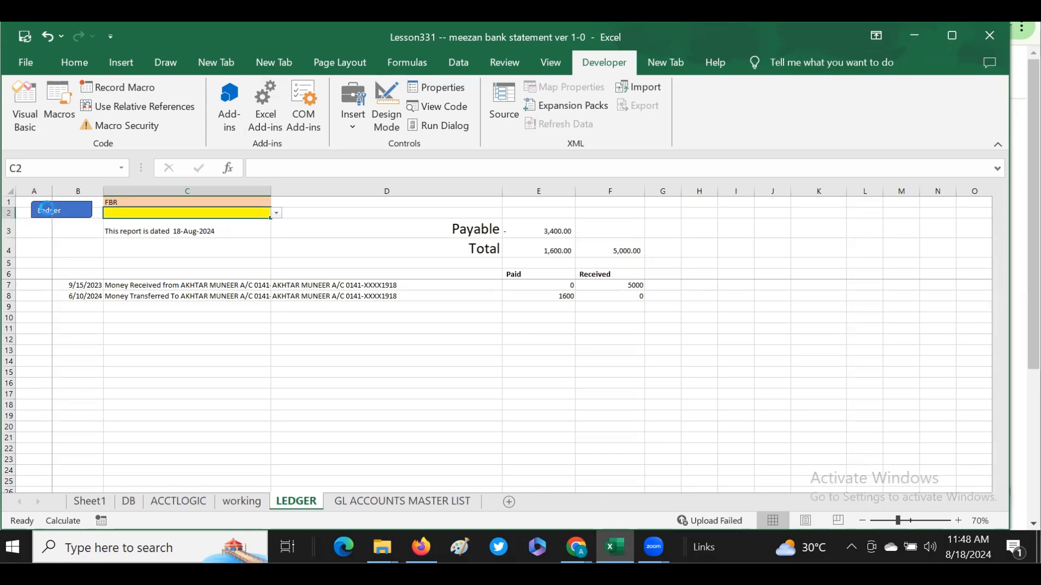
pyautogui.click(50, 212)
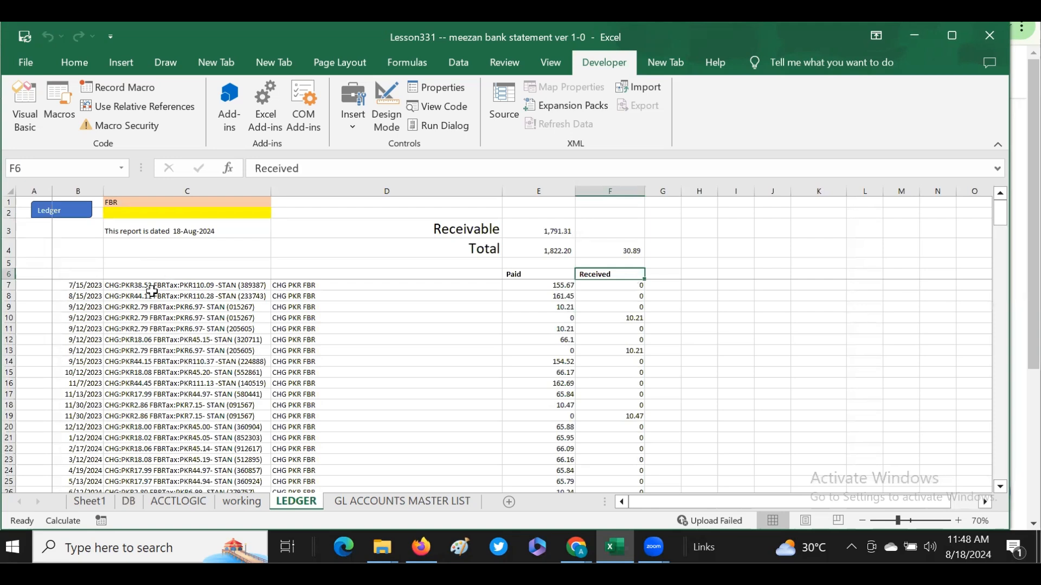
# - Examine the FBR ledger's transaction descriptions in C7, C18 and C8
pyautogui.click(154, 290)
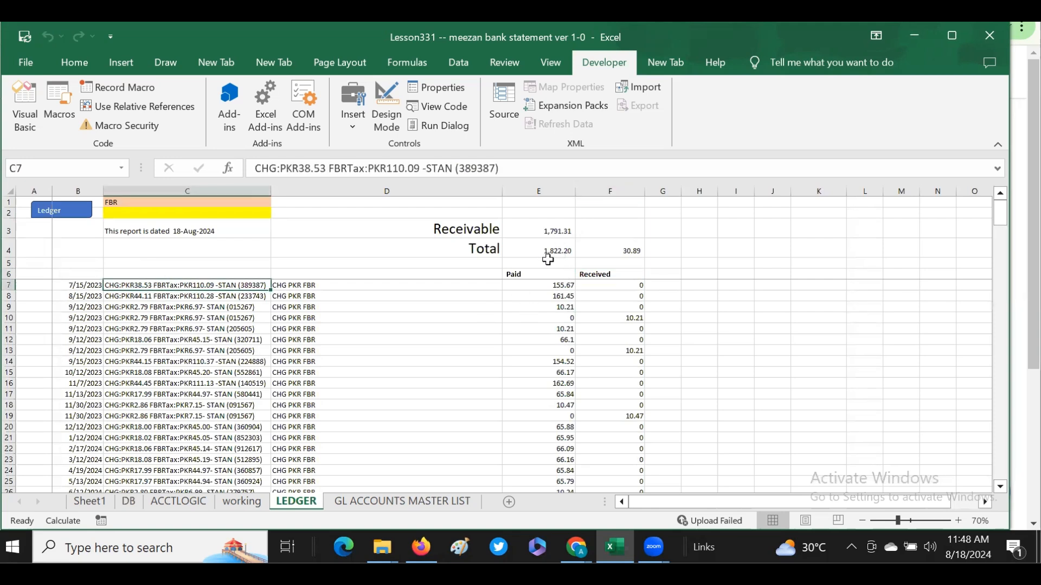
pyautogui.click(168, 404)
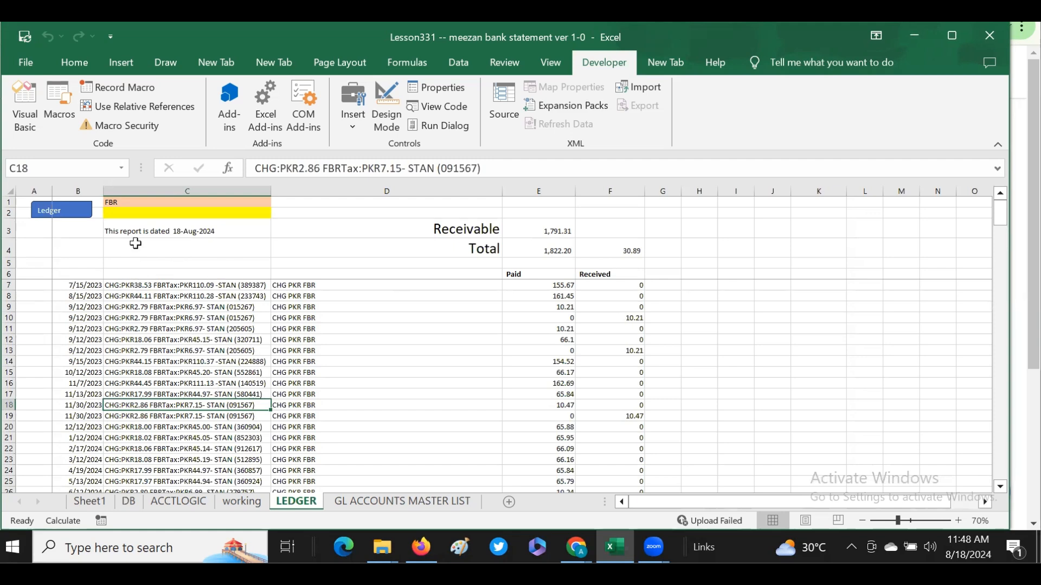
pyautogui.click(106, 296)
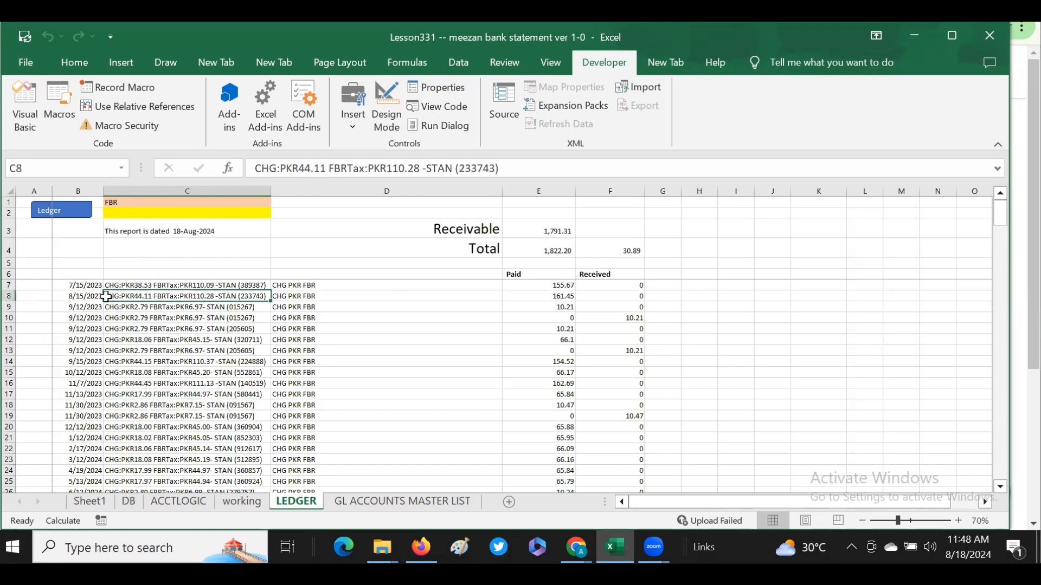